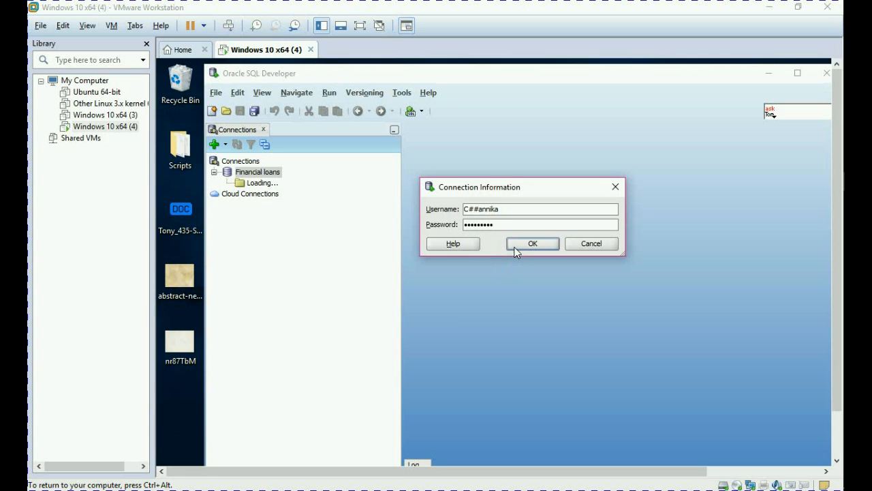
Connect to the Financial loans database, show the virtual machine in full screen, and list the connection's tables
click(514, 248)
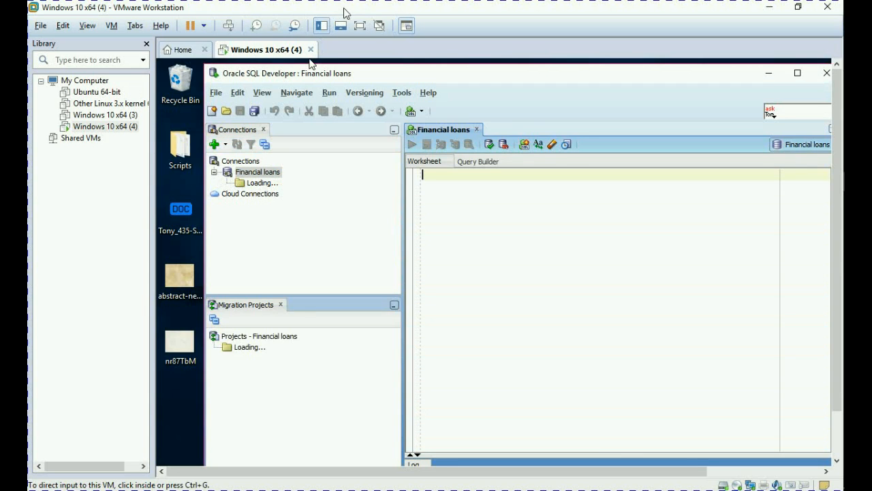
click(360, 25)
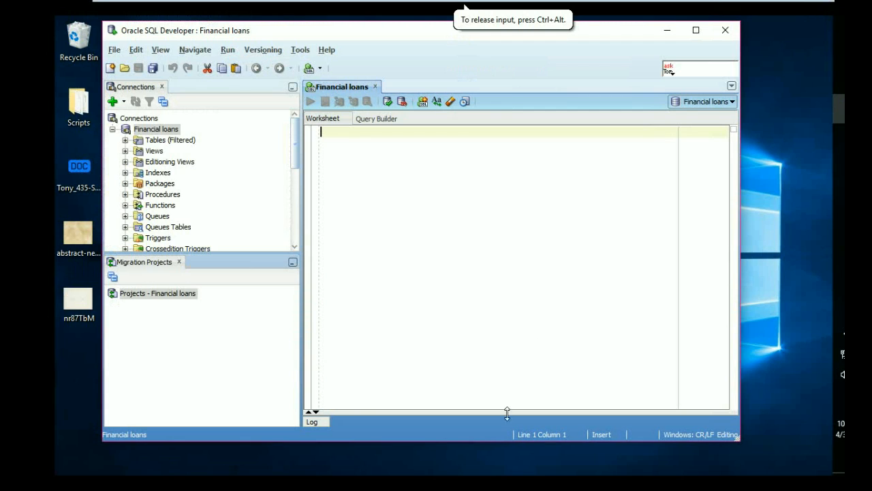
click(125, 140)
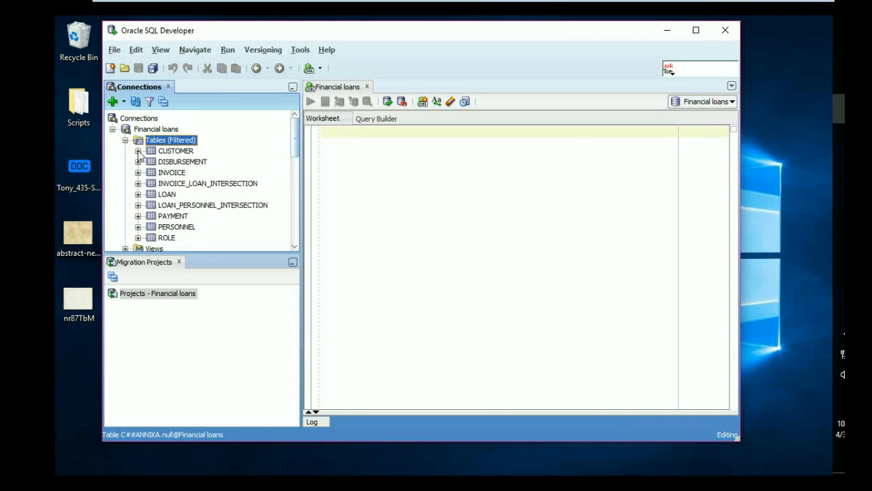
Review the columns of the CUSTOMER, DISBURSEMENT and INVOICE tables in the Financial loans connection
click(137, 152)
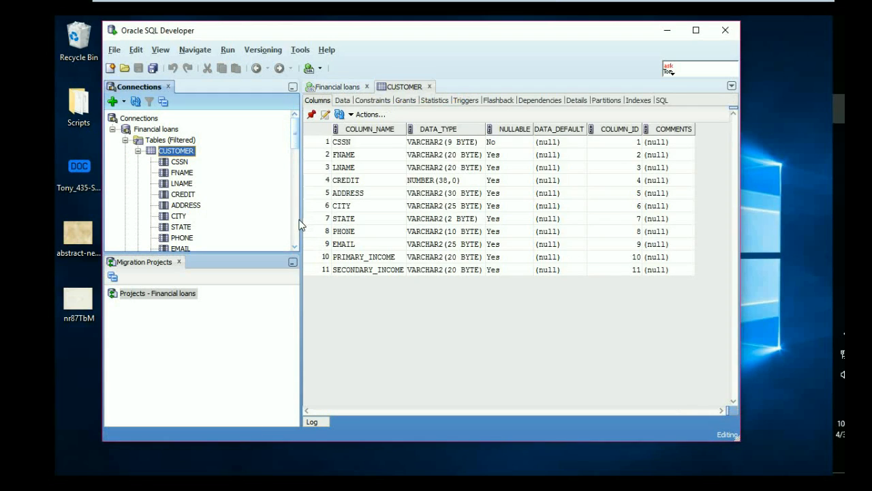
scroll(298, 247, down, 1)
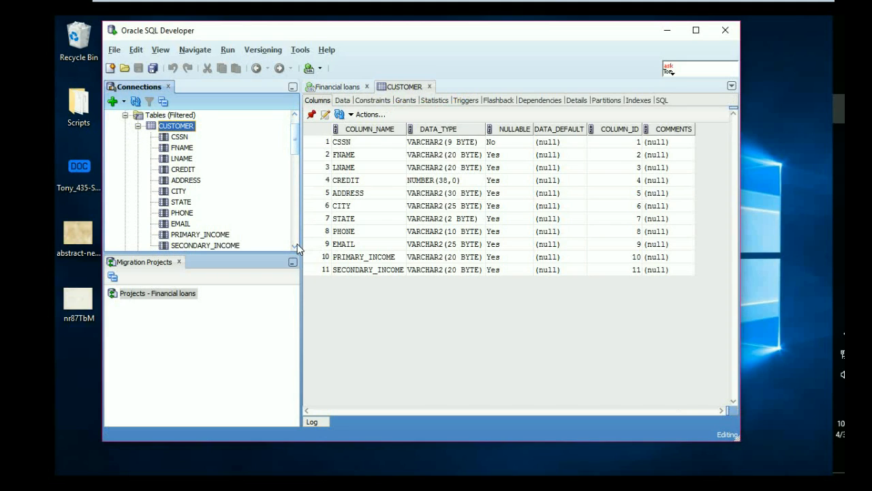
scroll(298, 247, down, 2)
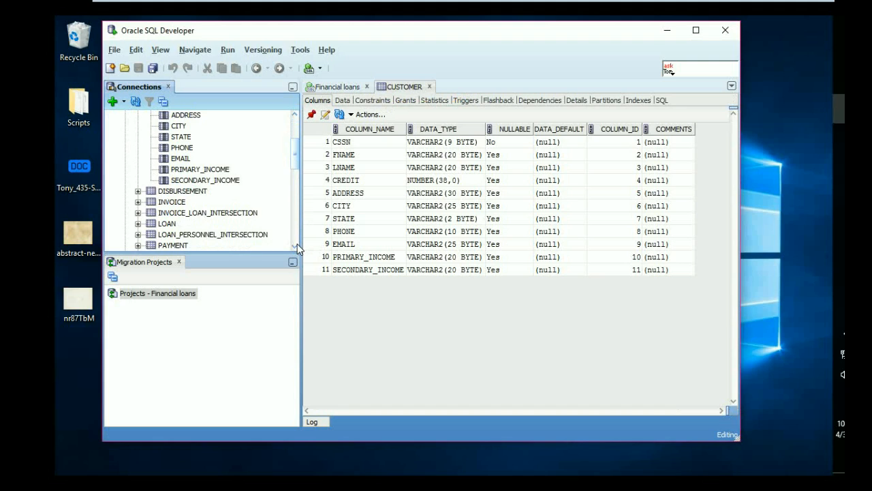
scroll(298, 246, down, 2)
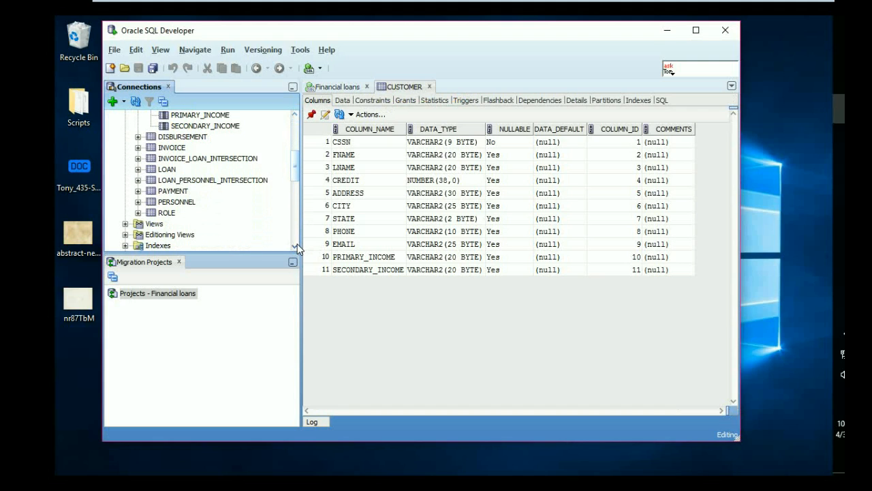
double_click(138, 137)
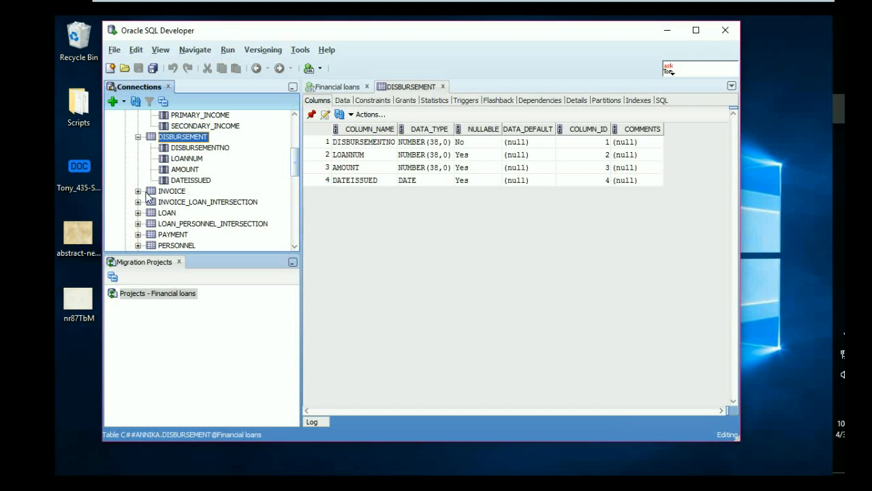
double_click(146, 192)
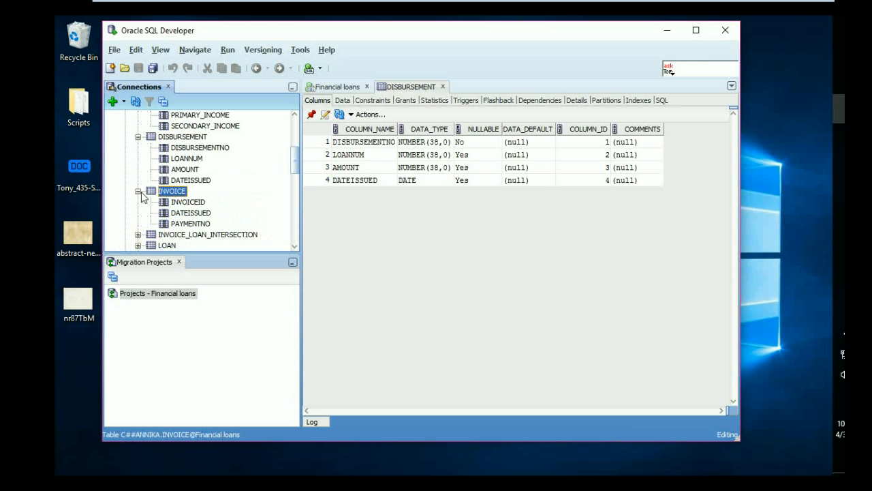
Review the columns of the INVOICE_LOAN_INTERSECTION, LOAN and LOAN_PERSONNEL_INTERSECTION tables
click(138, 235)
double_click(179, 234)
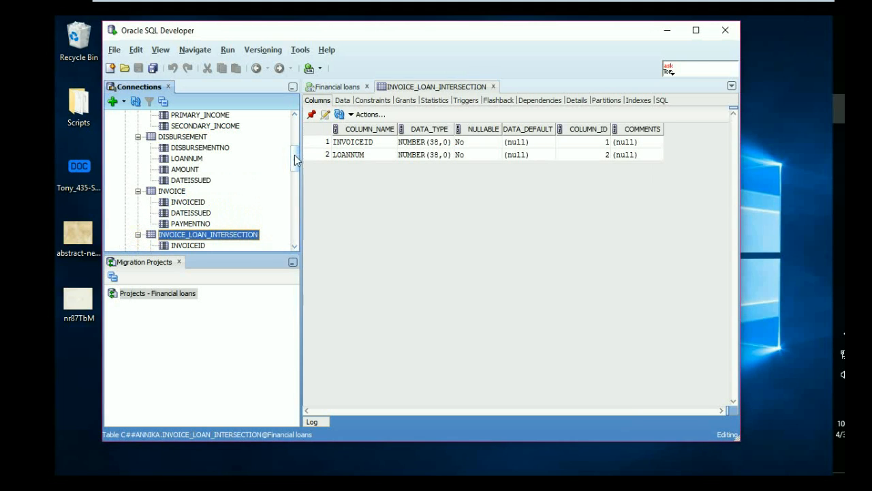
drag(295, 161, 294, 184)
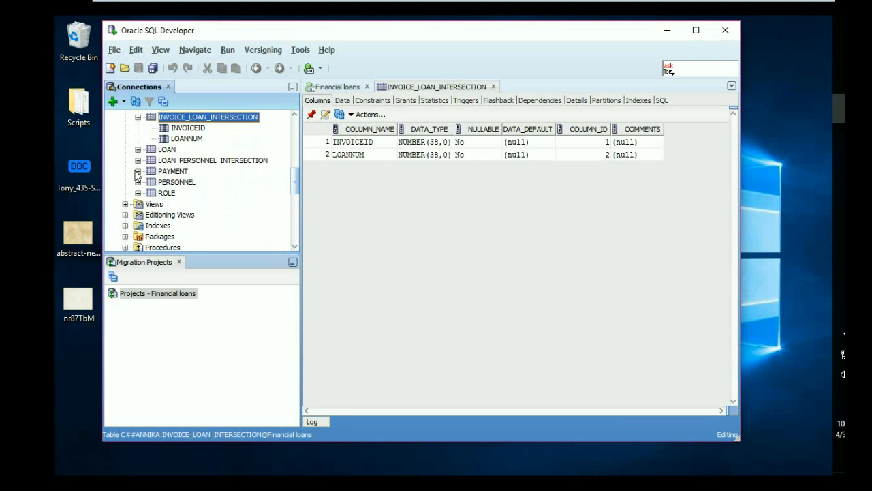
double_click(165, 149)
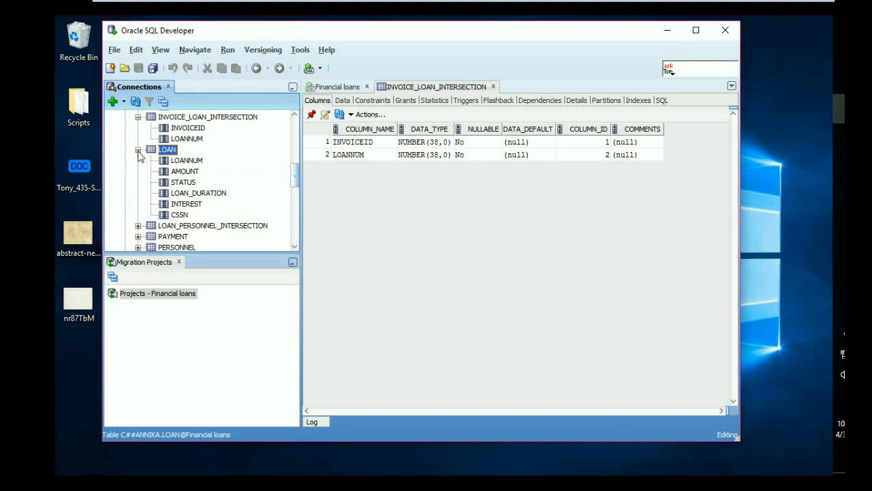
click(138, 226)
double_click(165, 226)
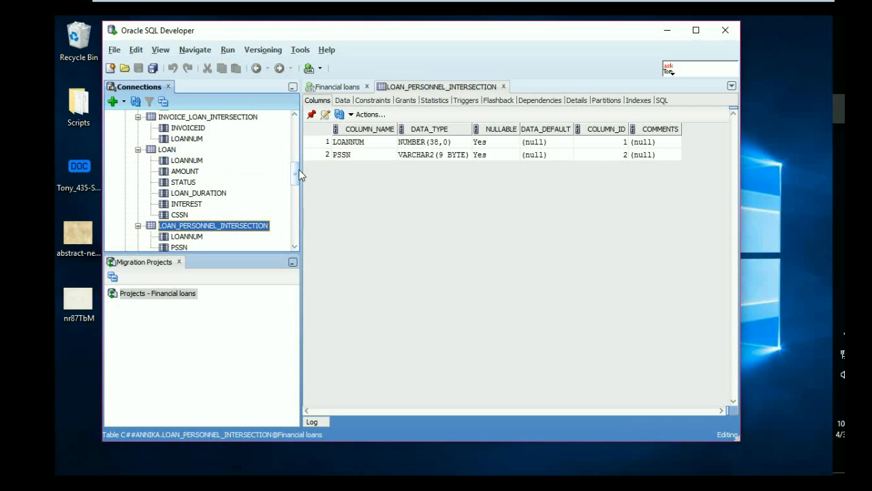
Review the columns of the PAYMENT, PERSONNEL and ROLE tables in the Financial loans connection
scroll(301, 184, down, 2)
scroll(301, 184, down, 1)
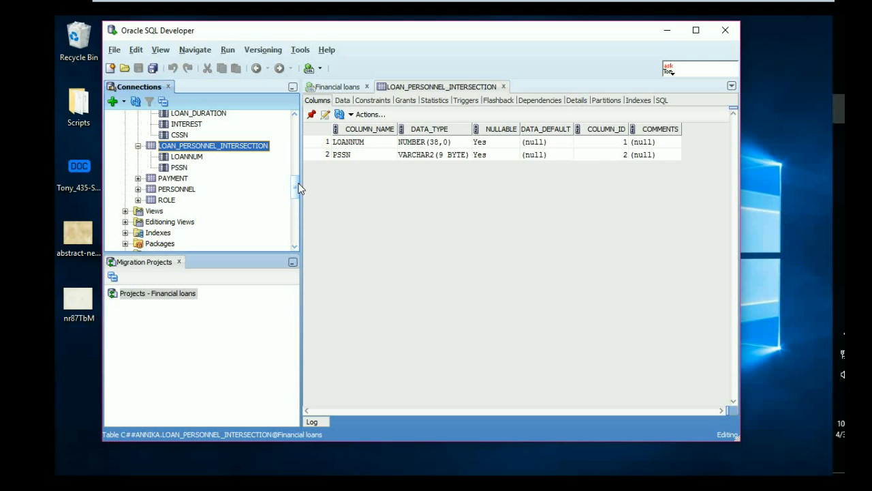
click(138, 179)
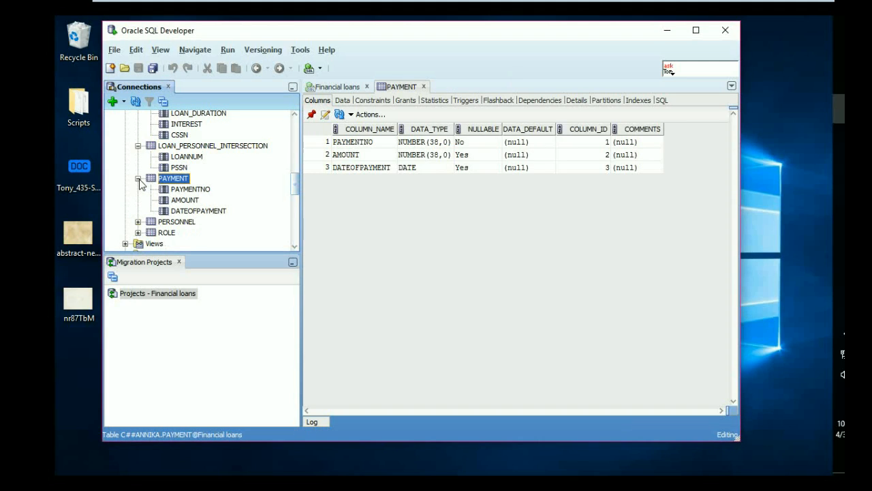
click(138, 222)
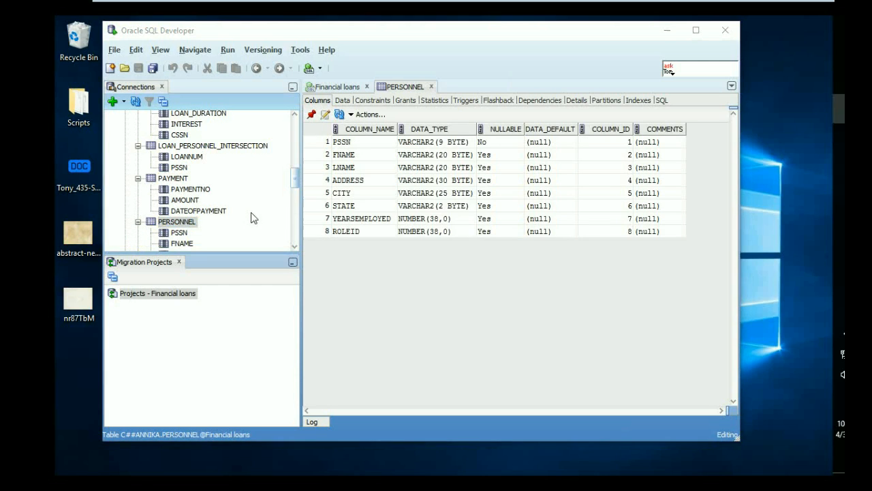
drag(297, 183, 297, 201)
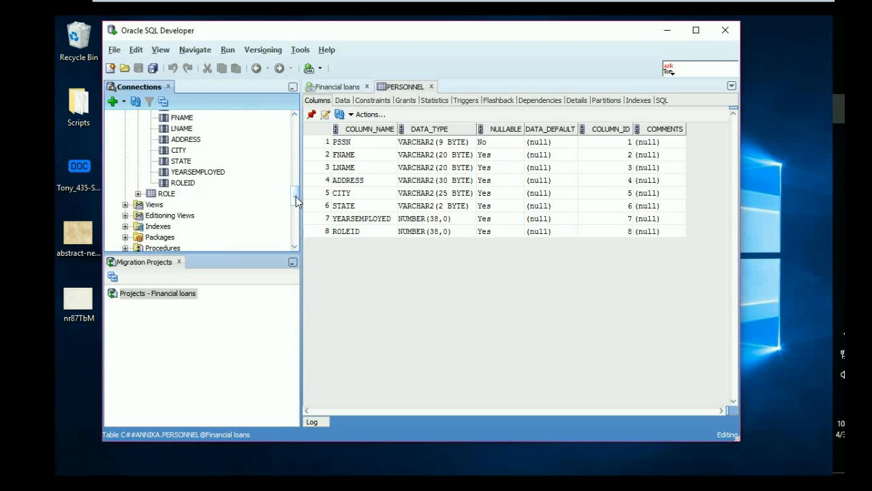
click(137, 194)
click(166, 194)
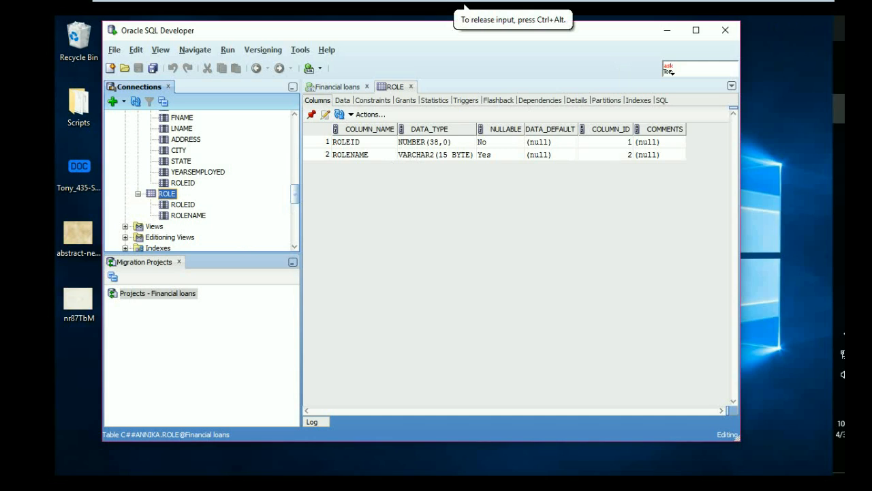
Switch to Access 2016, dismiss the product key request, and open the recent Financial Loan Corporation database
key(super)
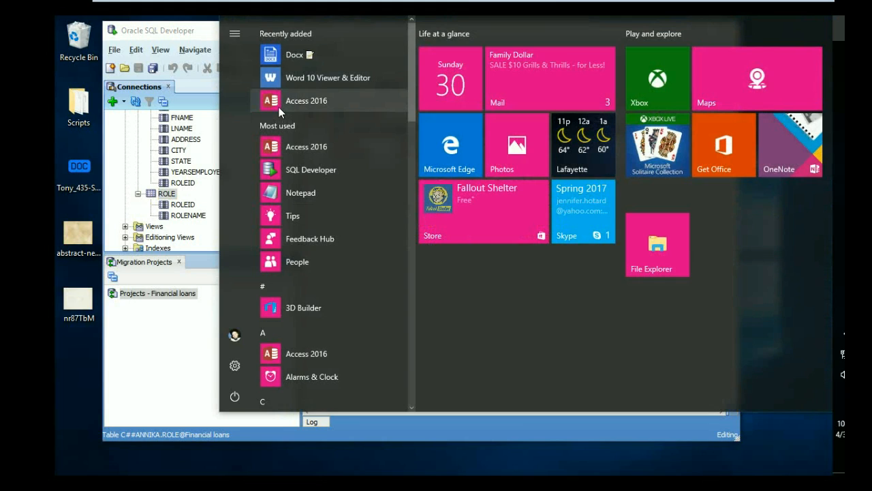
click(285, 147)
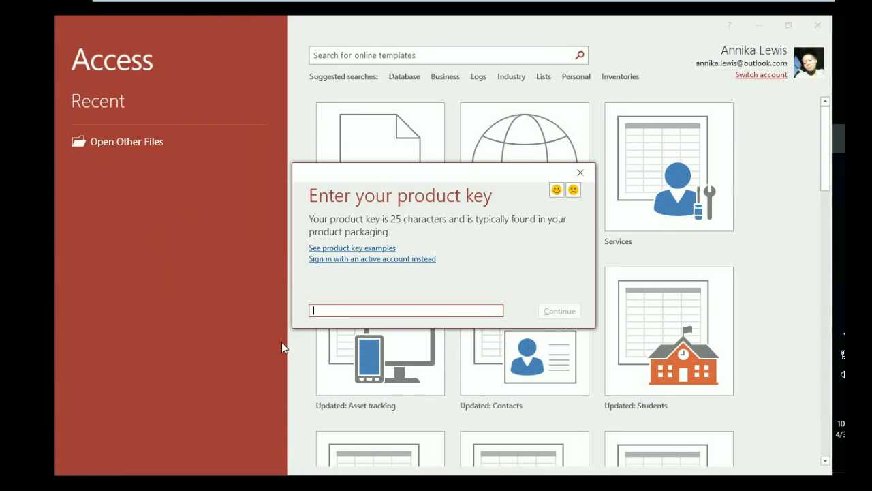
click(580, 173)
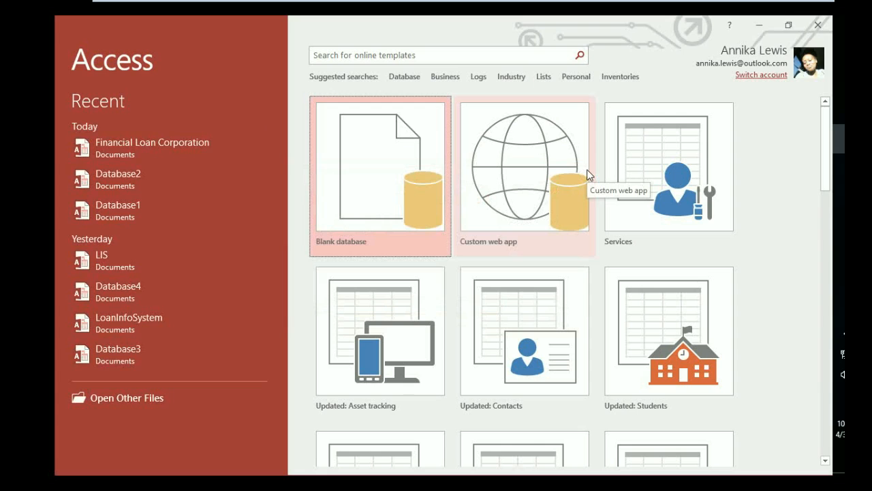
click(151, 151)
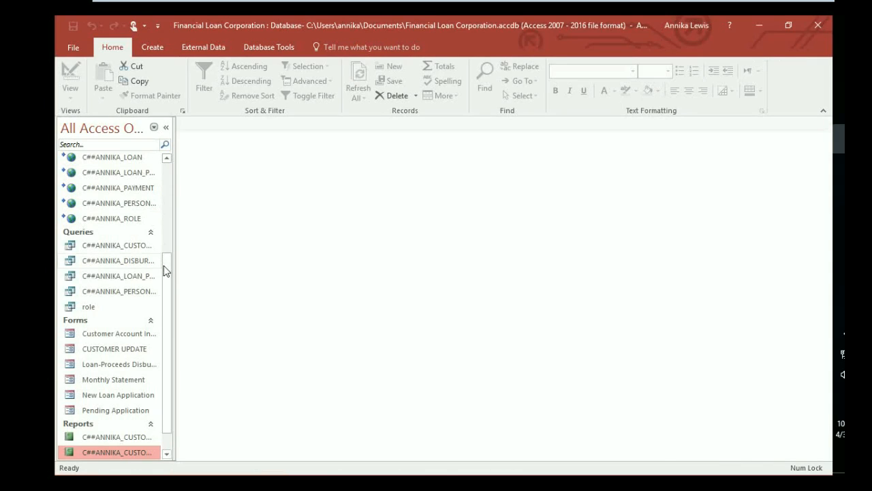
Open the linked CUSTOMER table by entering the Oracle ODBC password, and look through all its columns
drag(166, 270, 167, 166)
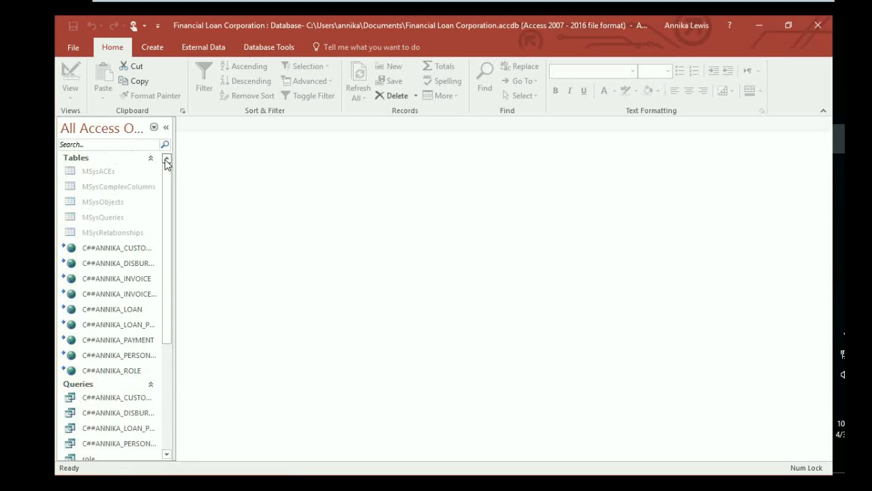
click(121, 248)
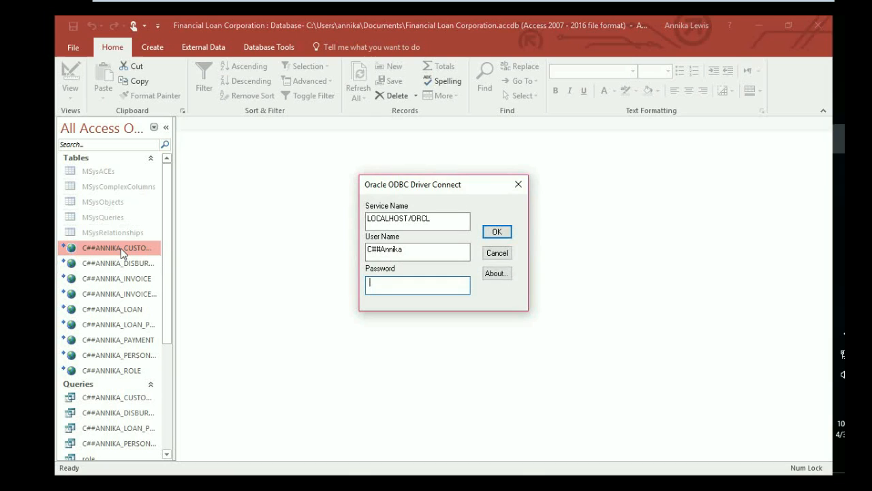
text(•••••••••)
key(Return)
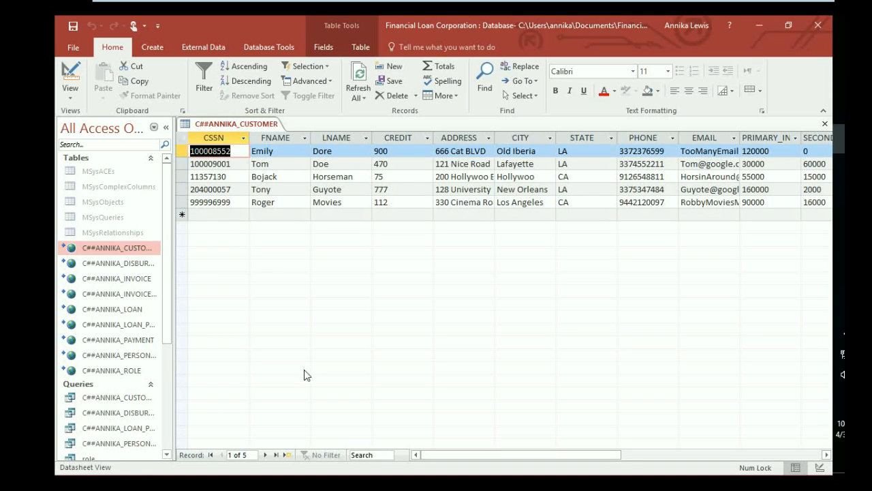
drag(455, 460, 502, 460)
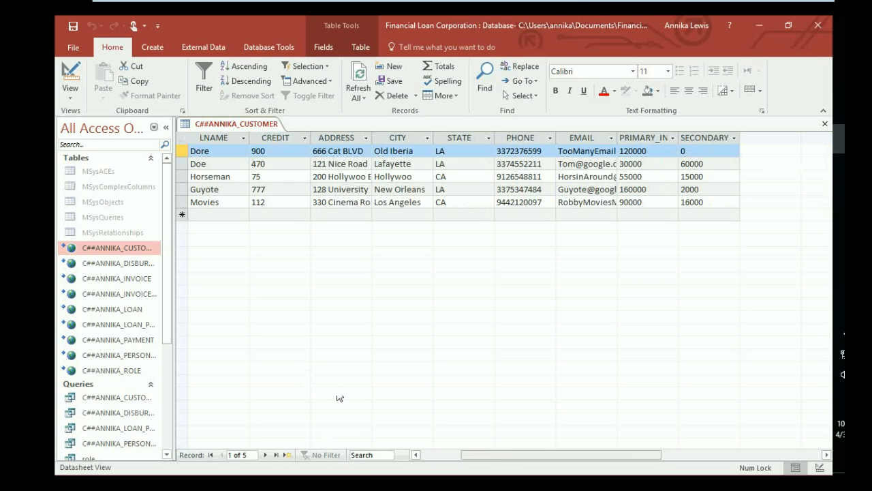
View the linked DISBURSEMENT table with its DISBURSEMENTNO column fitted to its contents, plus the INVOICE and INVOICE_LOAN_INTERSECTION records
double_click(144, 266)
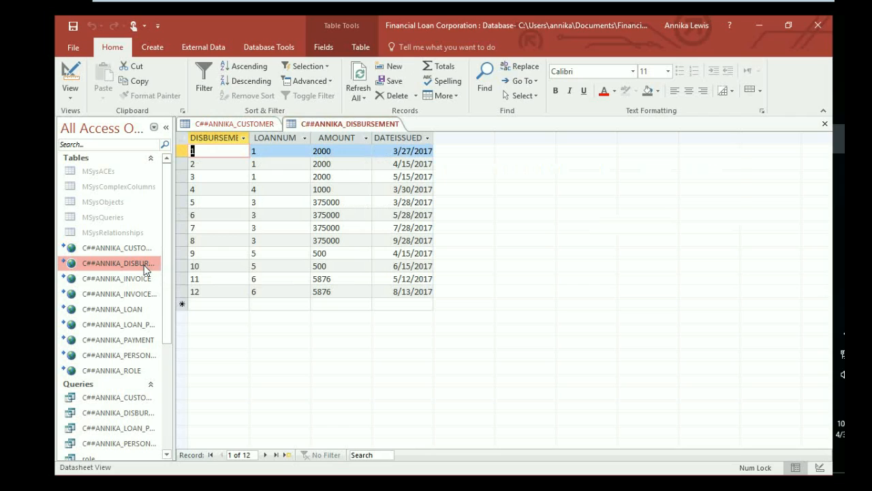
double_click(250, 137)
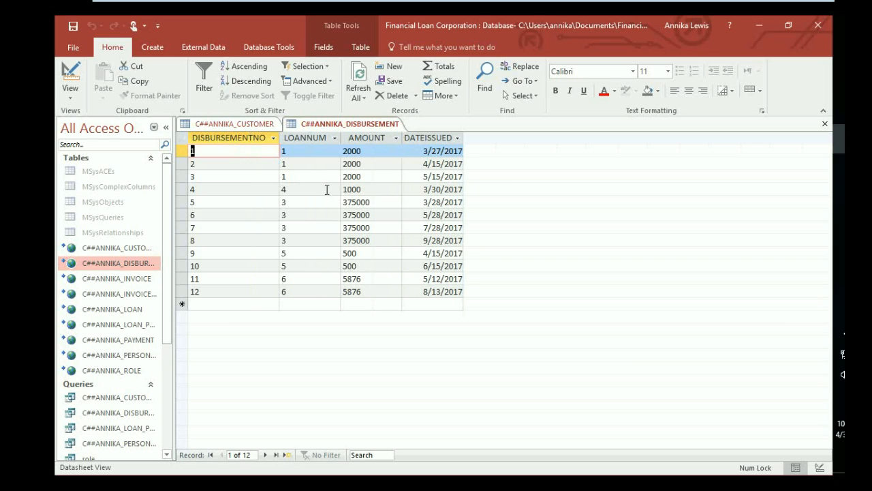
double_click(128, 279)
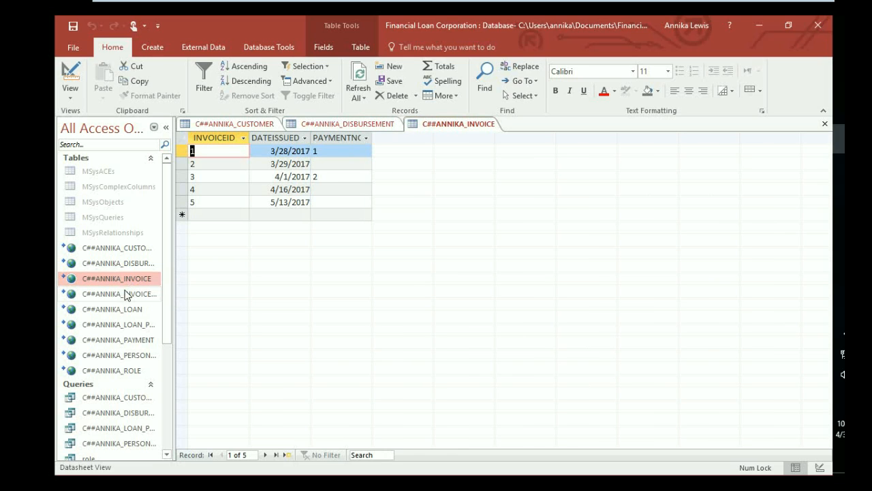
double_click(124, 294)
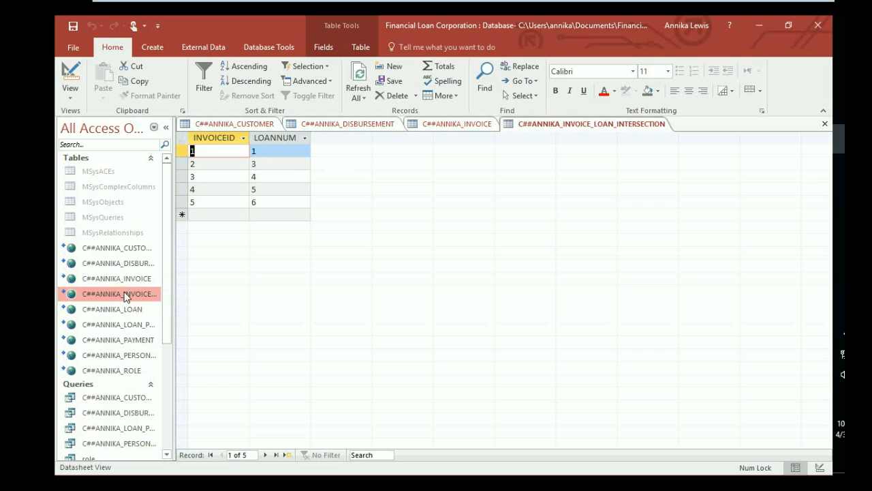
View the records of the linked LOAN, LOAN_PERSONNEL_INTERSECTION, PAYMENT and PERSONNEL tables
double_click(122, 311)
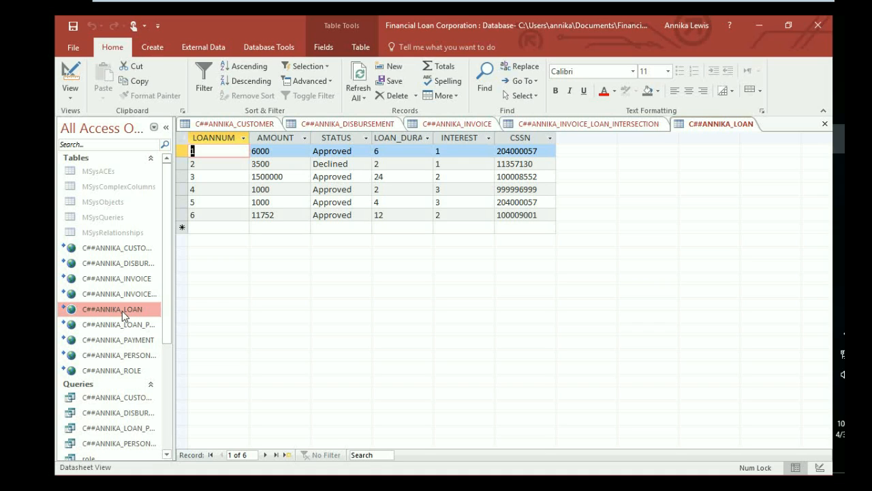
click(118, 325)
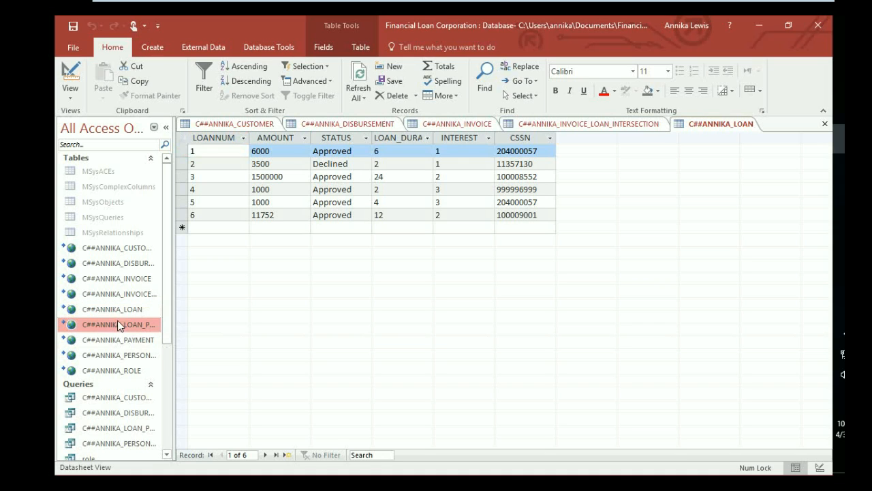
double_click(119, 325)
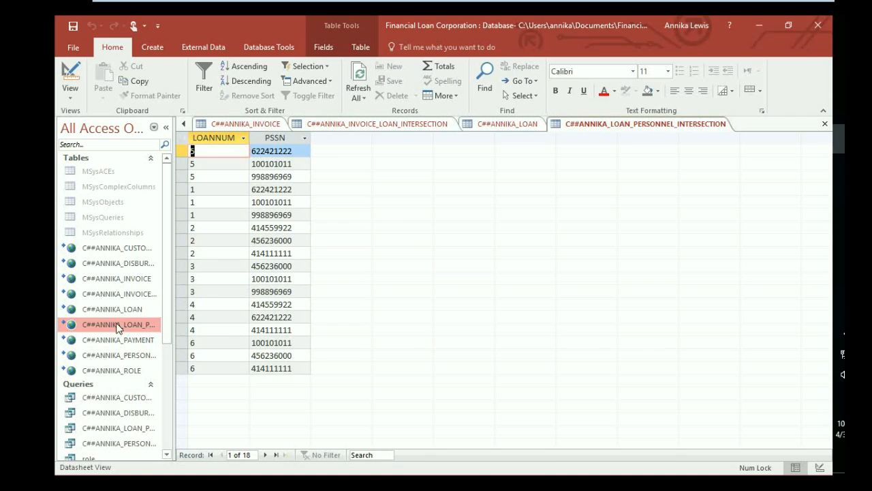
double_click(115, 341)
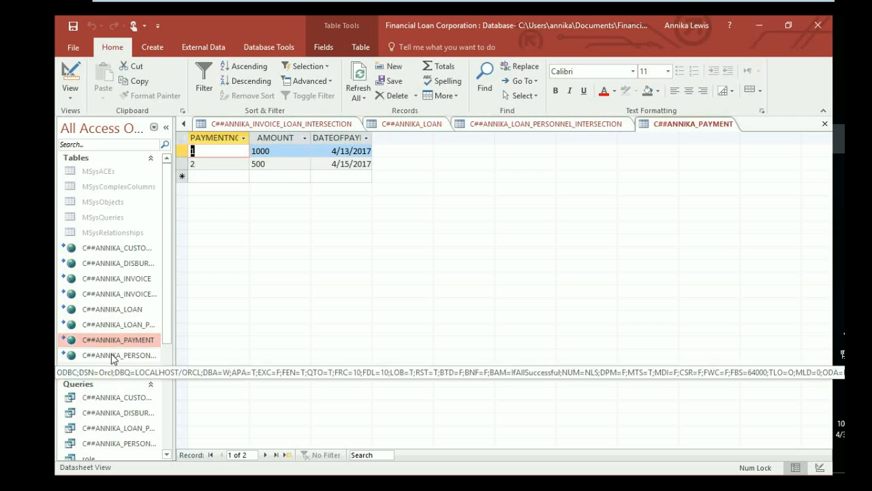
double_click(114, 355)
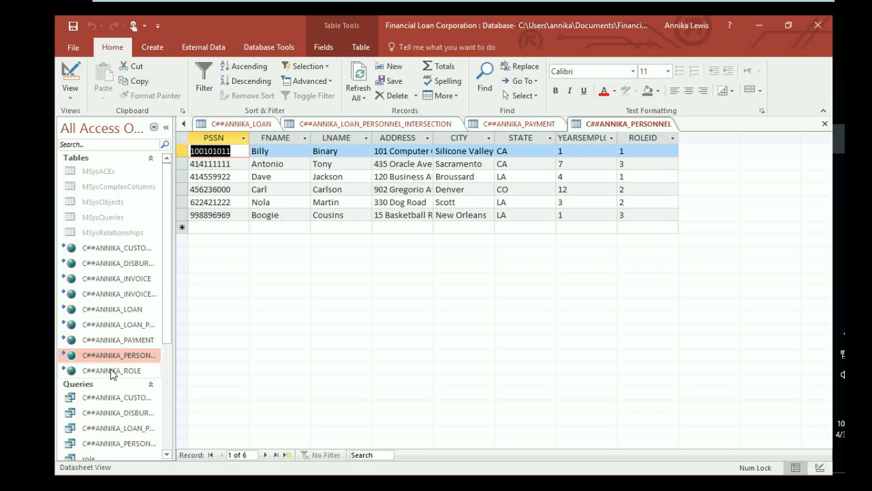
View the linked ROLE table's records, and look through all the columns of the CUSTOMER query
double_click(110, 370)
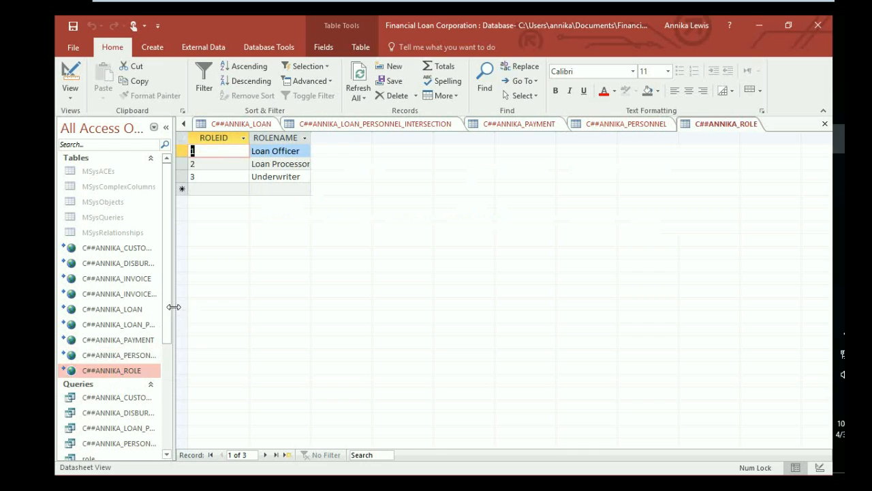
drag(169, 307, 165, 417)
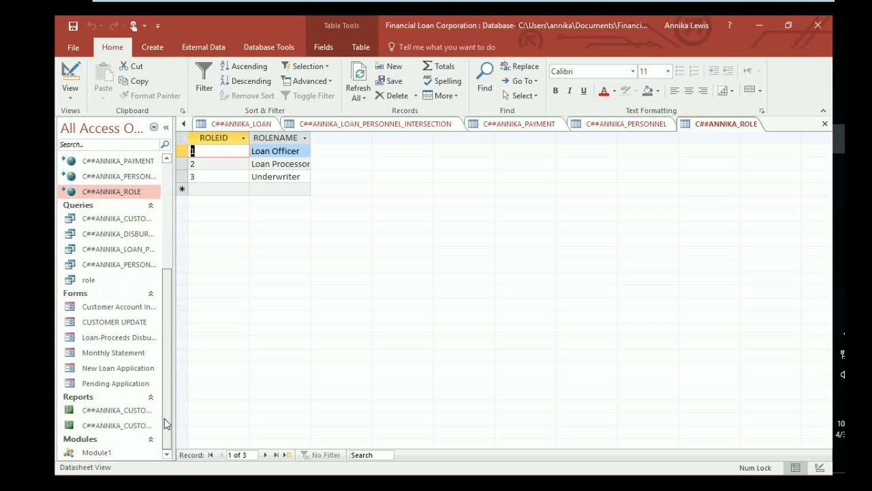
double_click(97, 226)
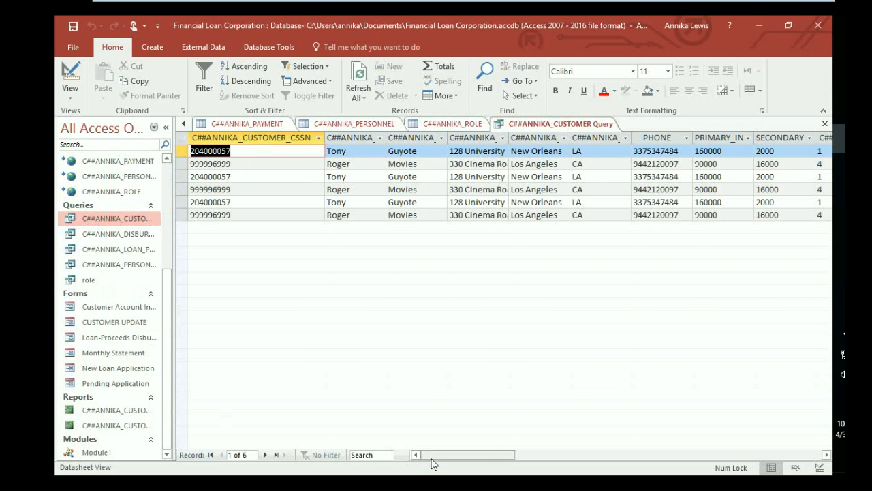
drag(431, 458, 464, 463)
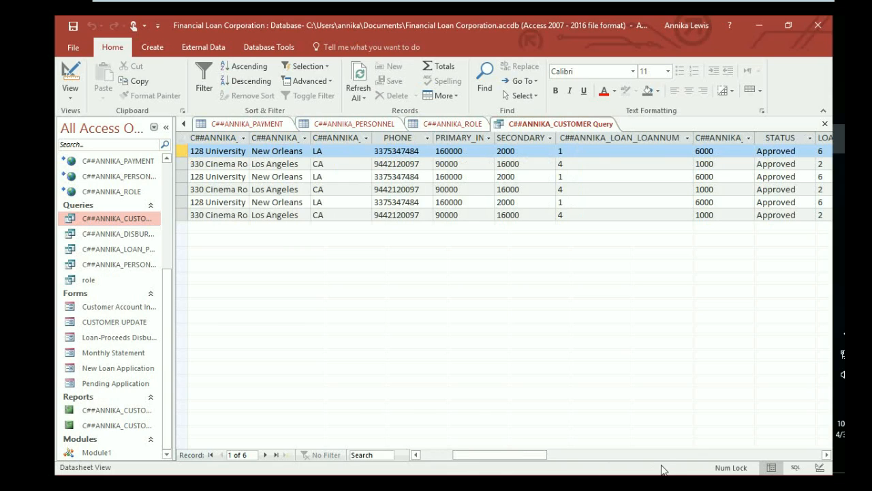
click(825, 455)
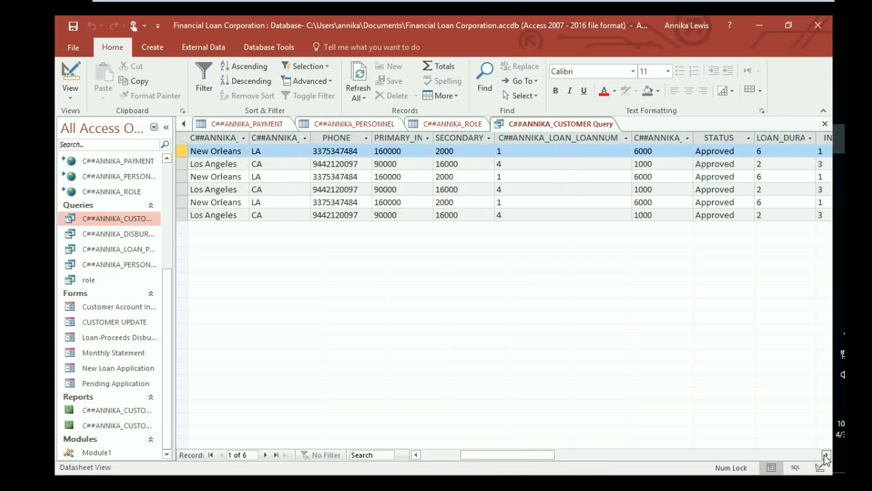
click(825, 455)
click(825, 455)
click(825, 456)
click(825, 456)
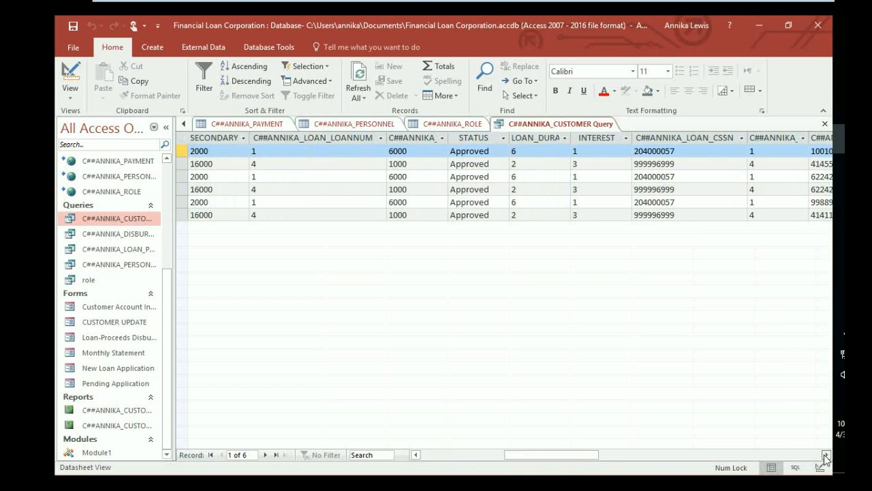
click(825, 455)
click(825, 455)
click(825, 455)
click(825, 455)
click(825, 455)
click(825, 455)
click(826, 456)
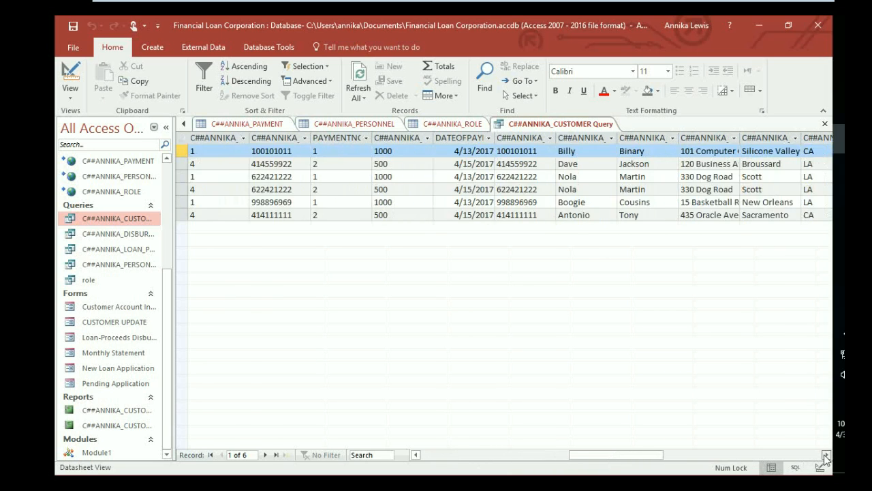
click(825, 455)
click(825, 455)
click(825, 455)
click(825, 456)
click(825, 455)
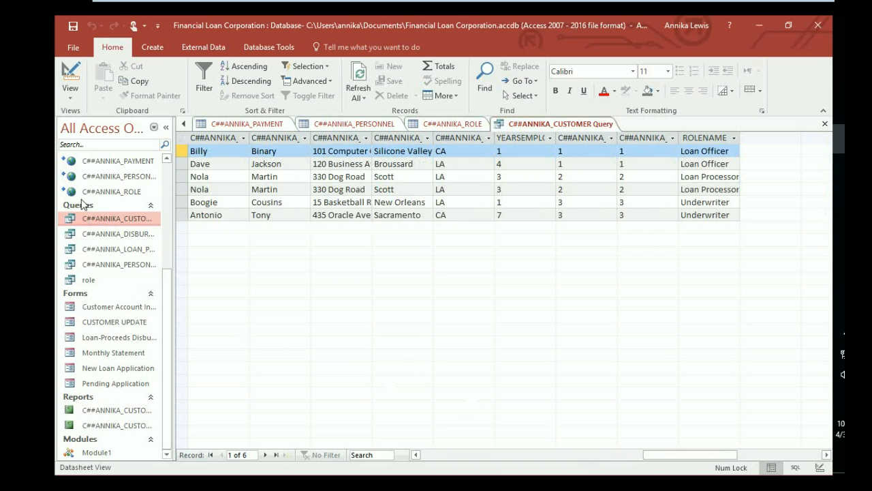
View the results of the DISBURSEMENT, LOAN_PERSONNEL_INTERSECTION, PERSONNEL and role queries
double_click(84, 236)
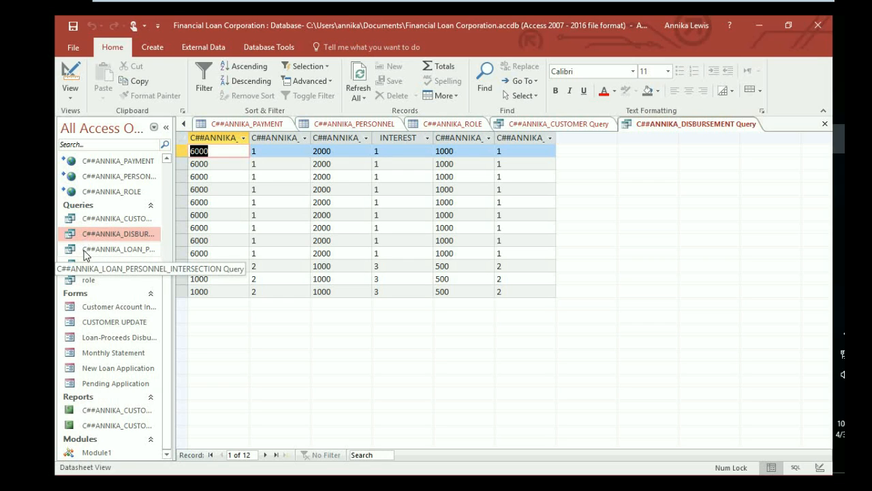
click(86, 251)
double_click(85, 251)
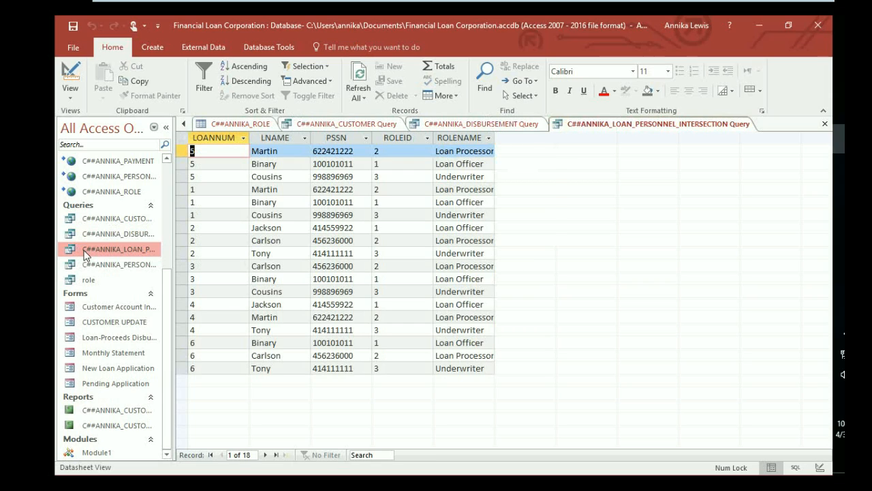
double_click(87, 266)
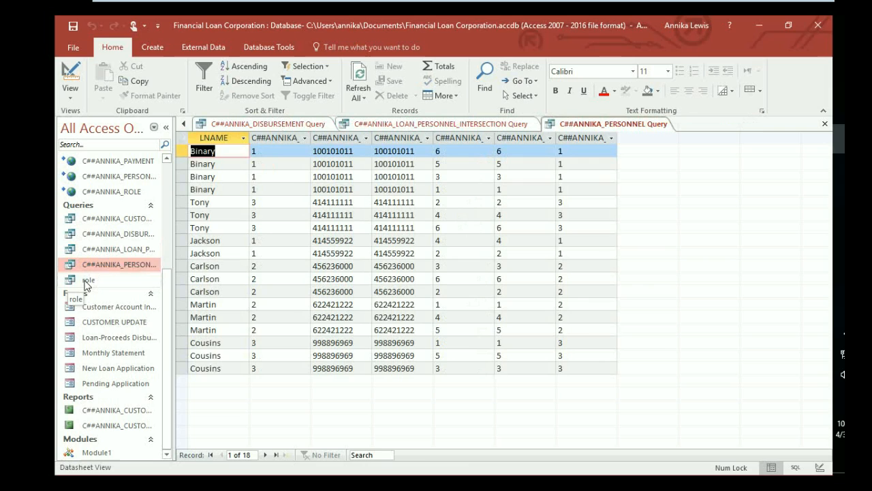
double_click(87, 281)
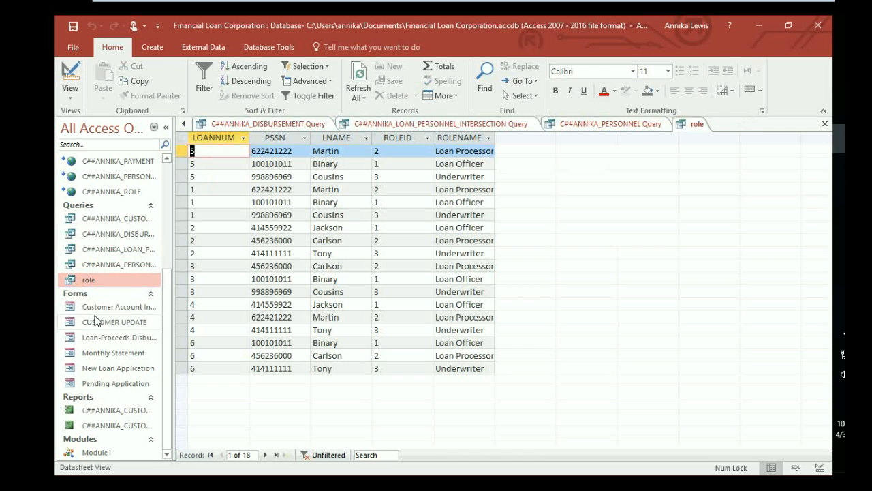
Open the Customer Account Inquiry form and switch it to Layout View
click(100, 308)
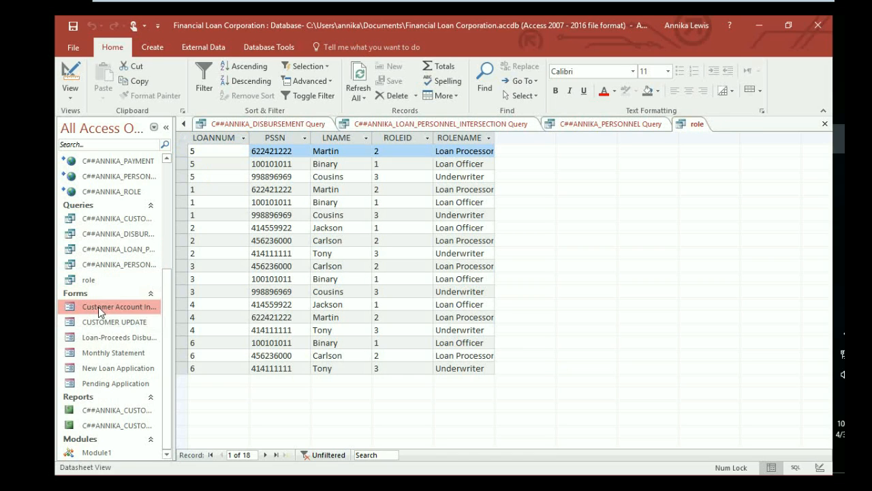
double_click(98, 308)
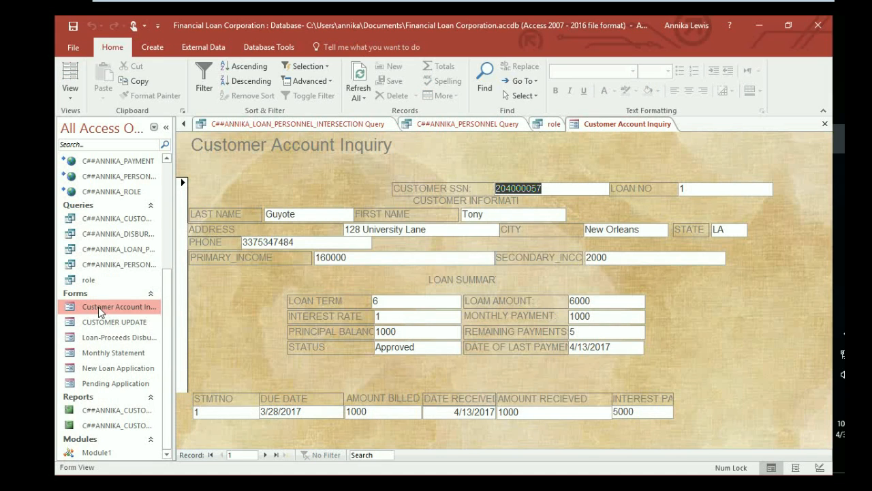
click(634, 413)
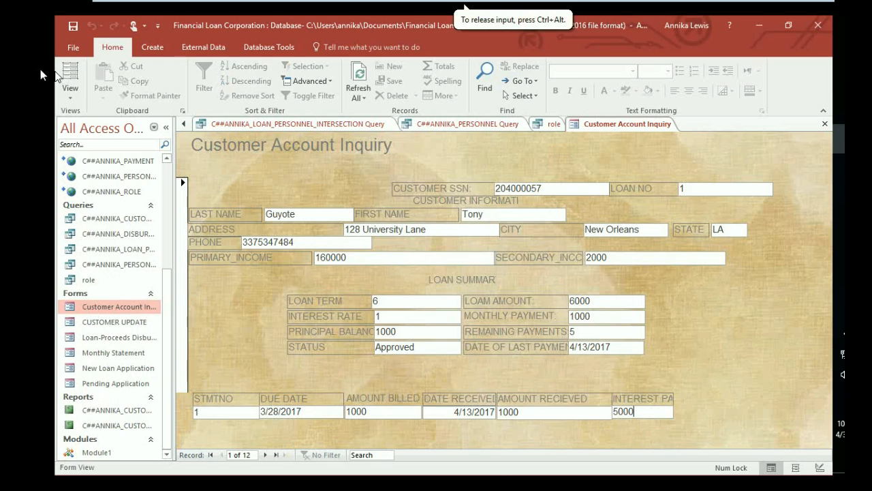
click(70, 91)
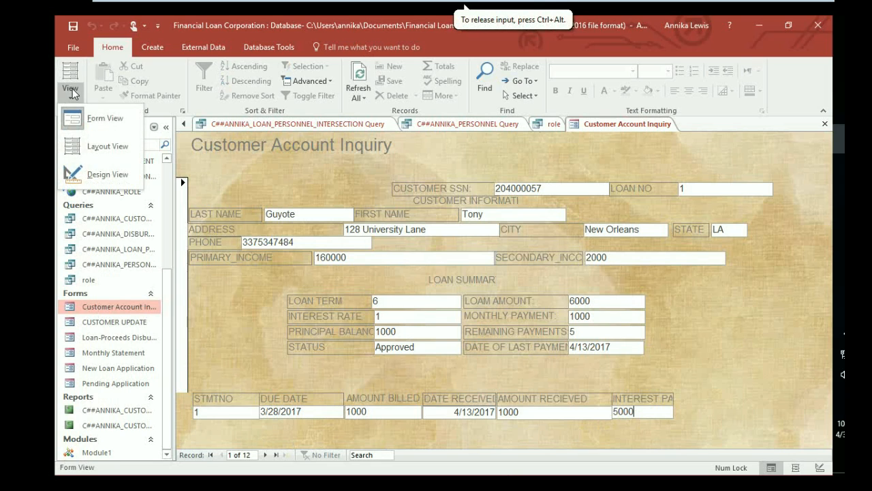
click(96, 150)
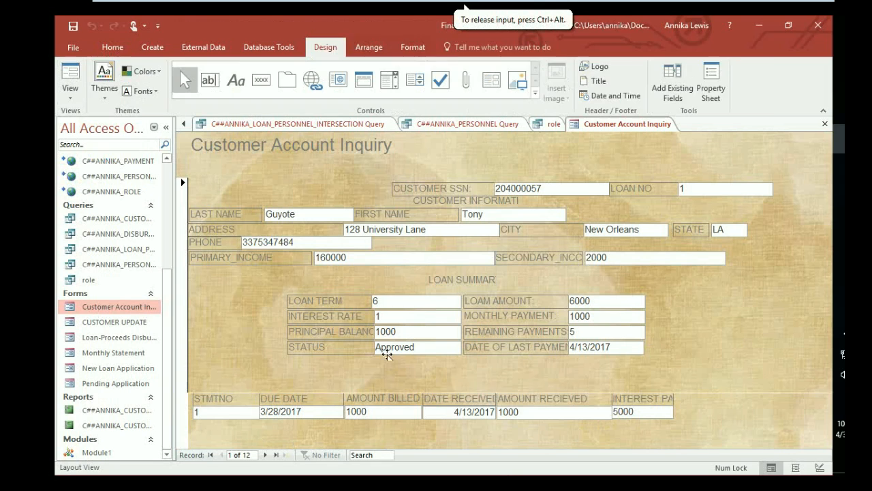
Examine the control source expression of the form's INTEREST PAID text box in the Expression Builder
right_click(633, 411)
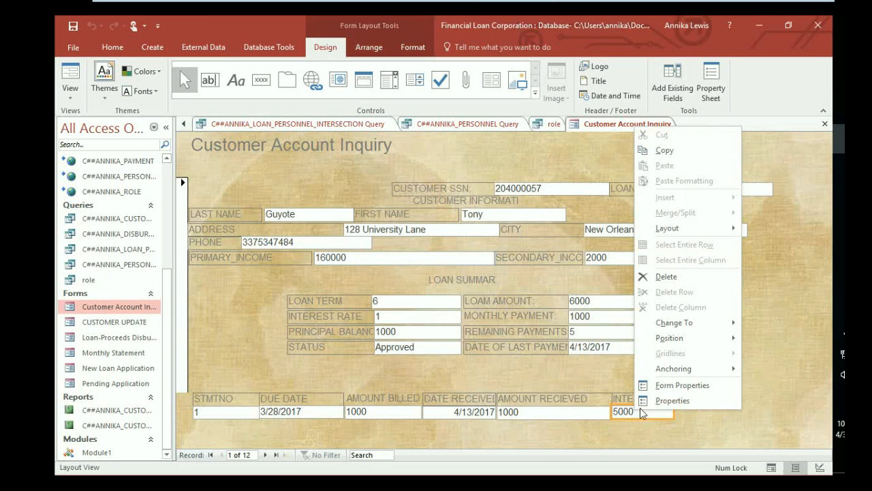
click(655, 401)
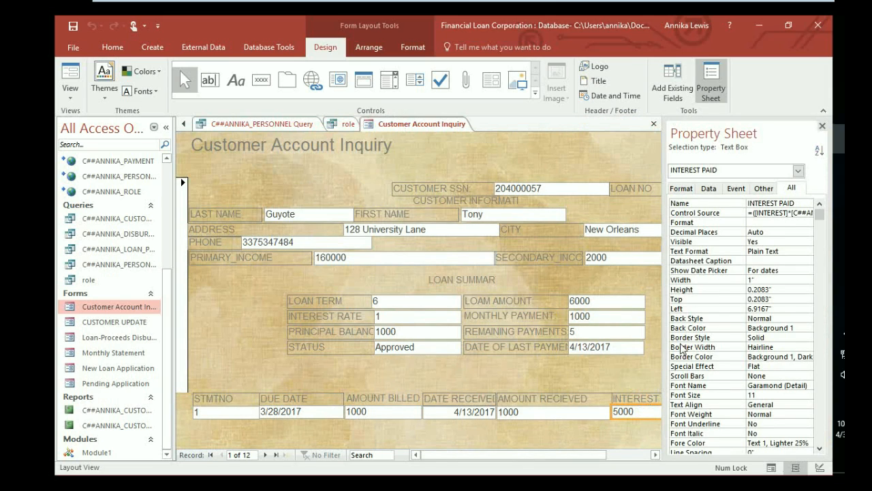
click(785, 212)
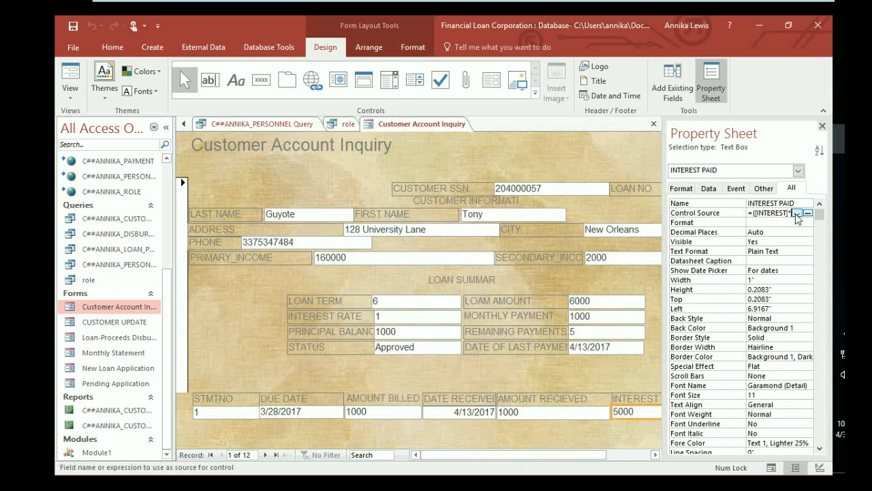
click(807, 212)
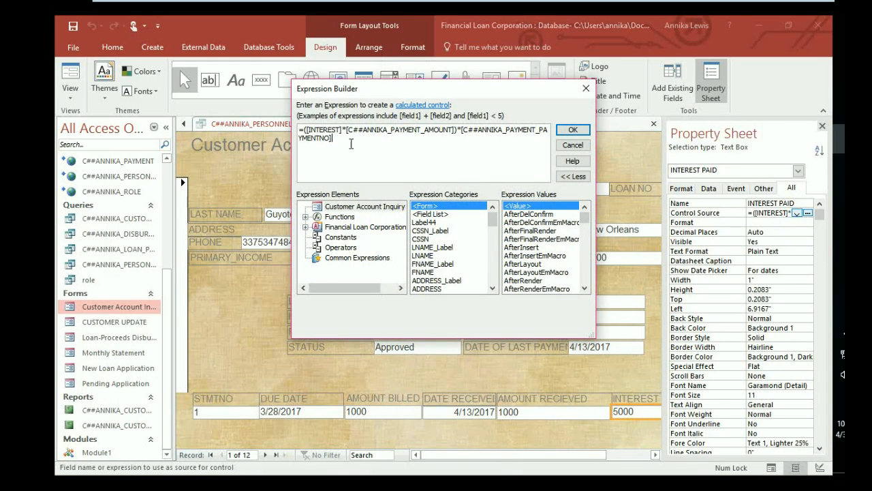
drag(351, 148, 297, 133)
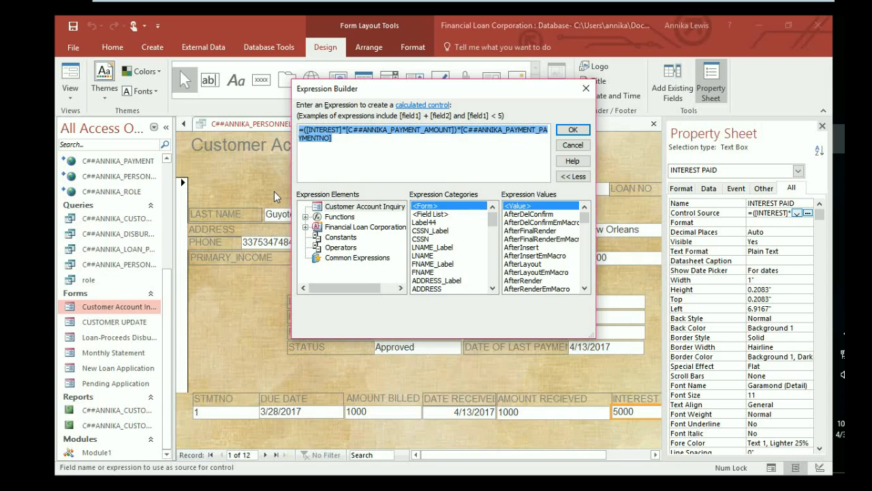
click(570, 132)
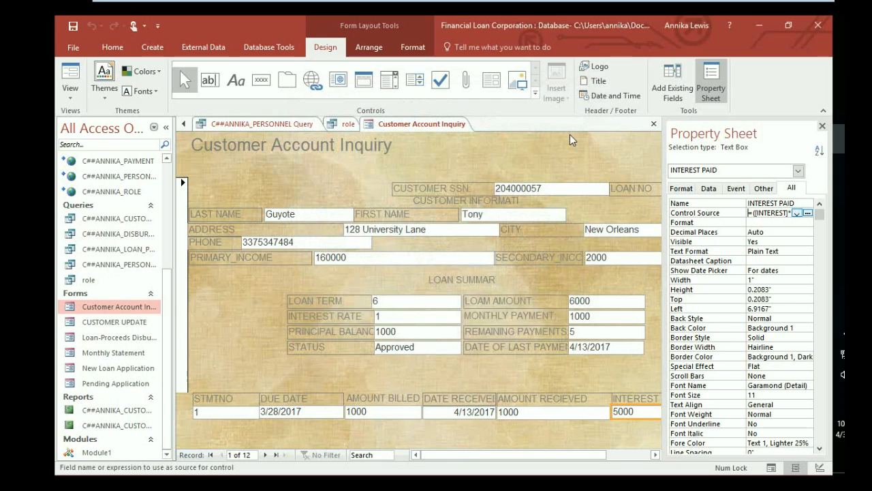
click(574, 184)
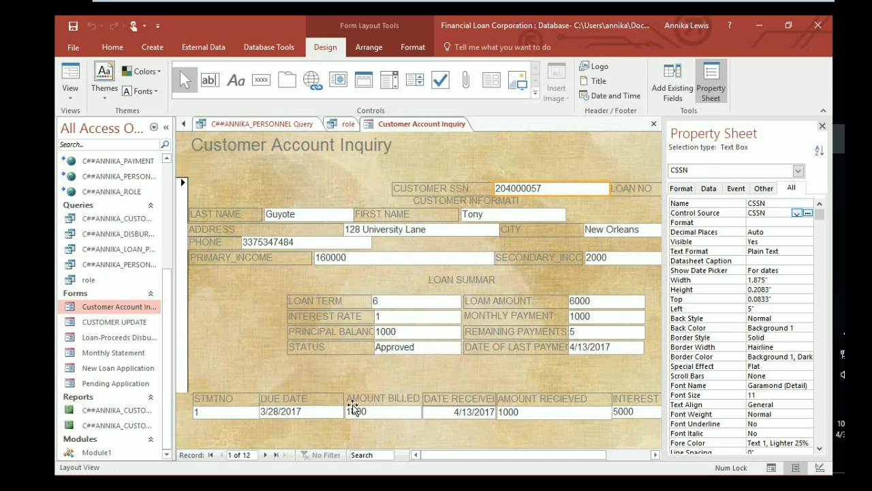
In the CUSTOMER UPDATE form, replace the first customer's street address and city with new ones and save the record
click(144, 322)
double_click(145, 322)
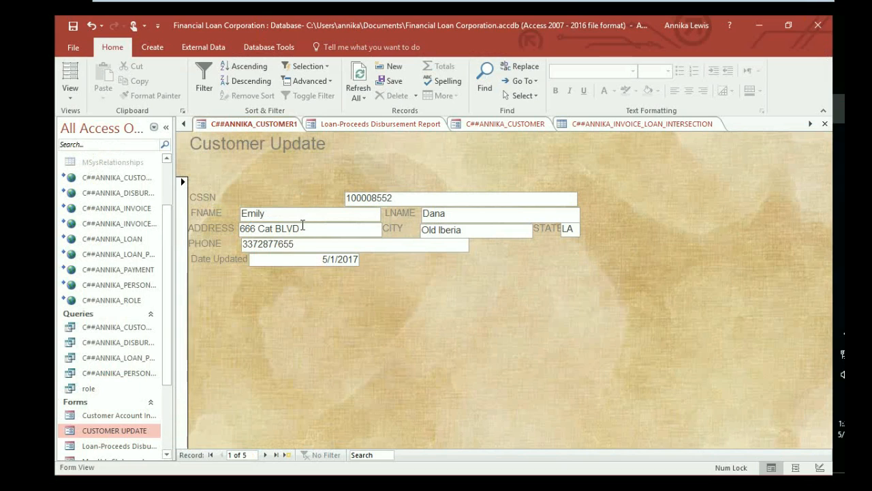
drag(303, 228, 235, 232)
text(257)
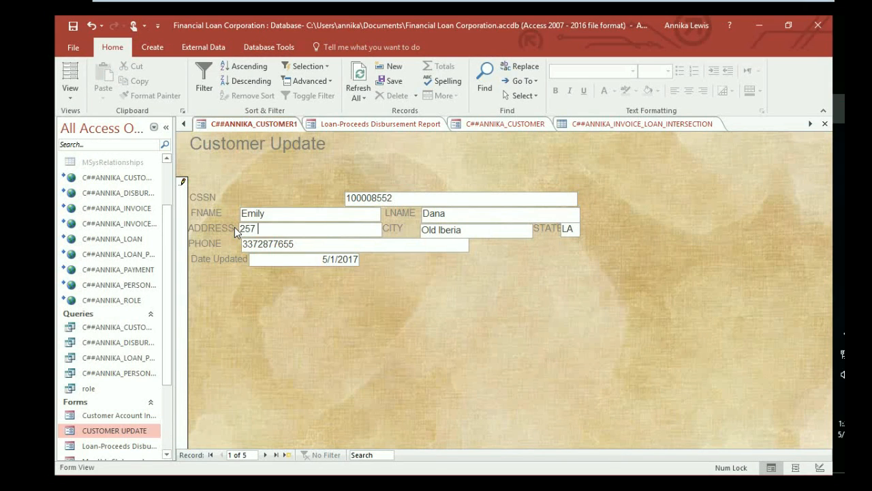
text( Elm Street)
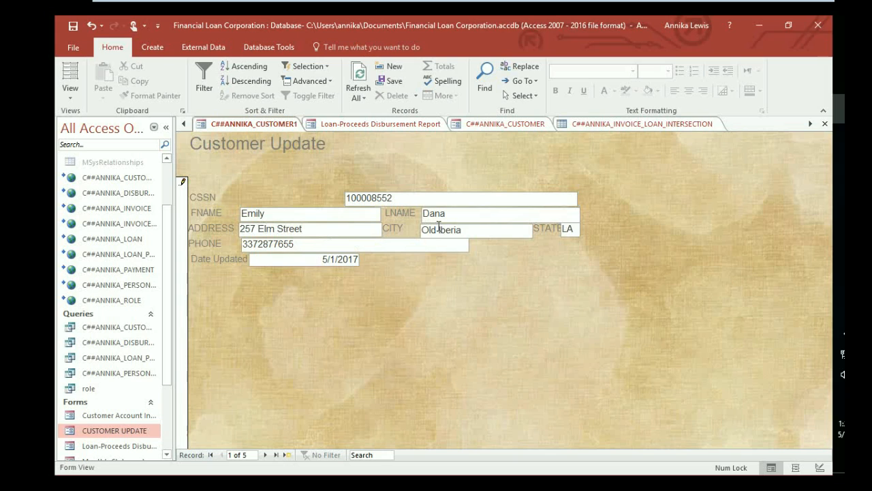
drag(462, 229, 380, 234)
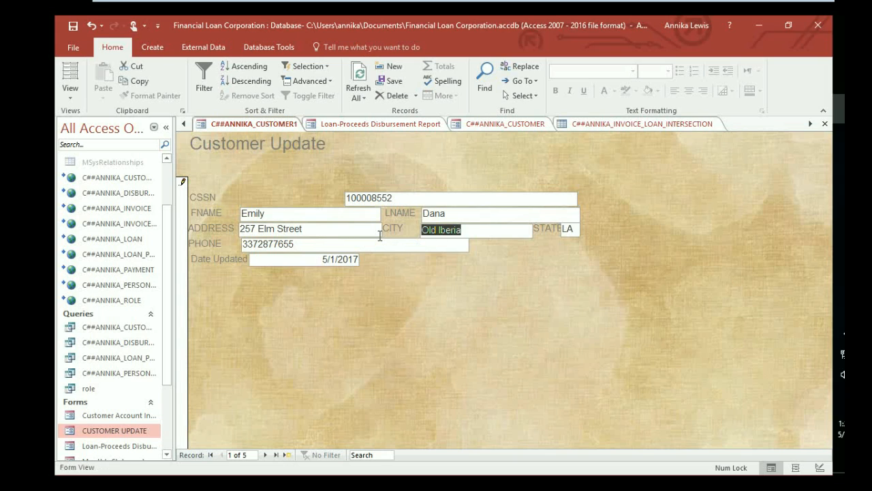
text(Lafayette)
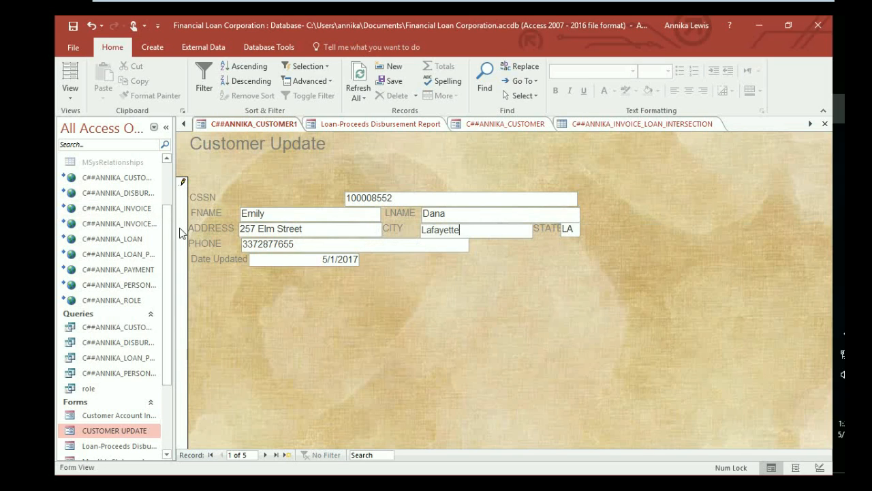
right_click(273, 124)
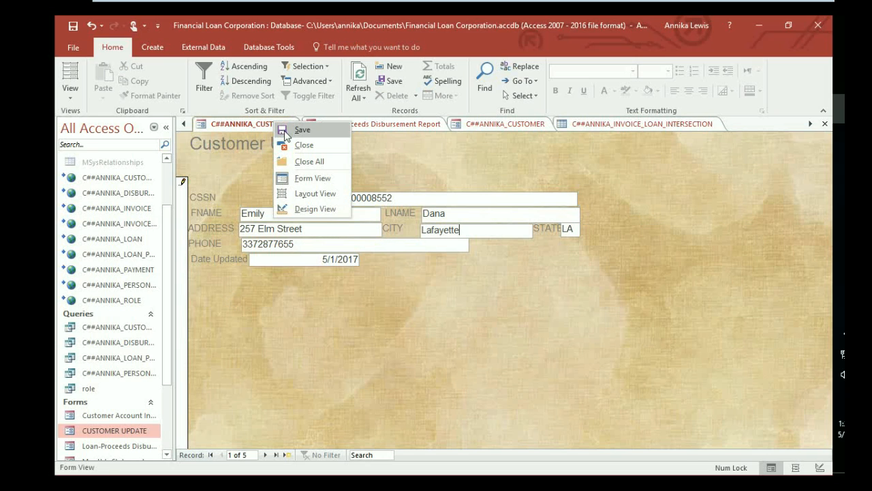
click(284, 130)
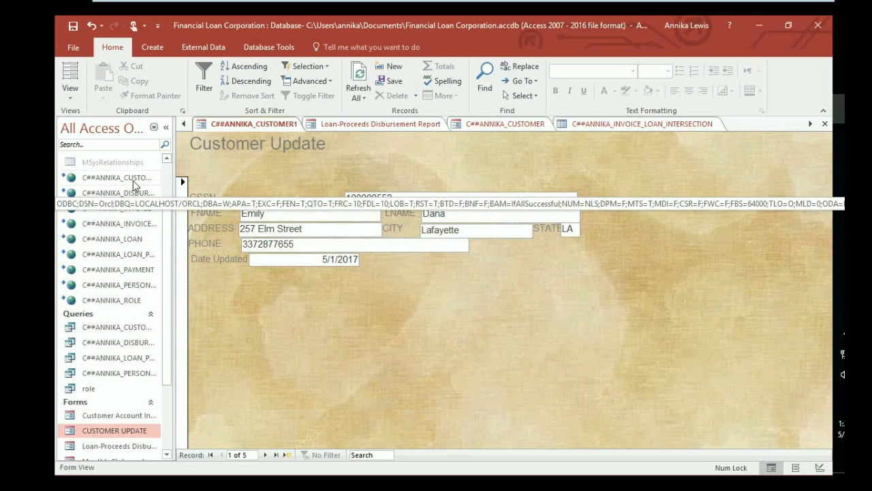
Open the linked CUSTOMER table, refresh its data, and check the first customer's ADDRESS and CITY fields
click(133, 180)
double_click(133, 180)
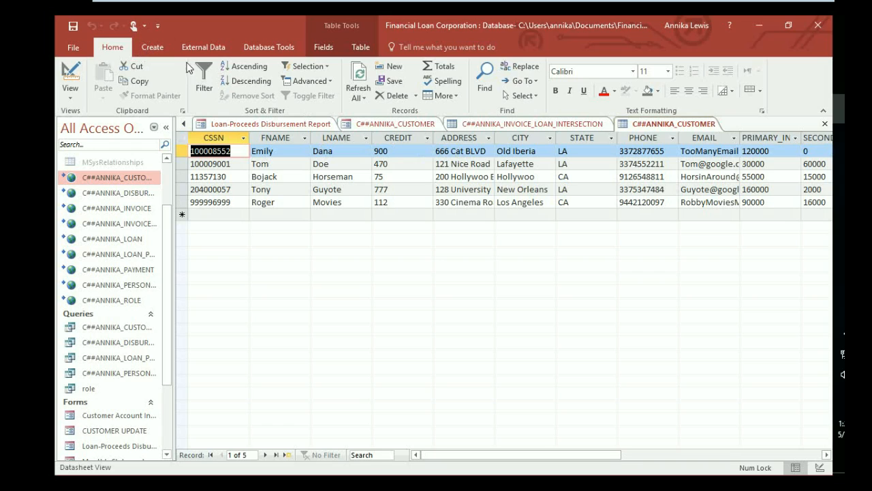
click(357, 76)
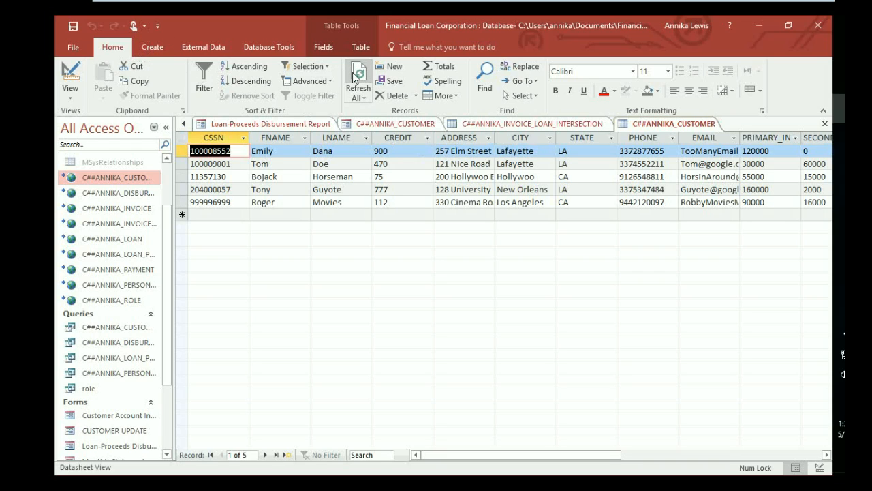
click(445, 153)
click(534, 152)
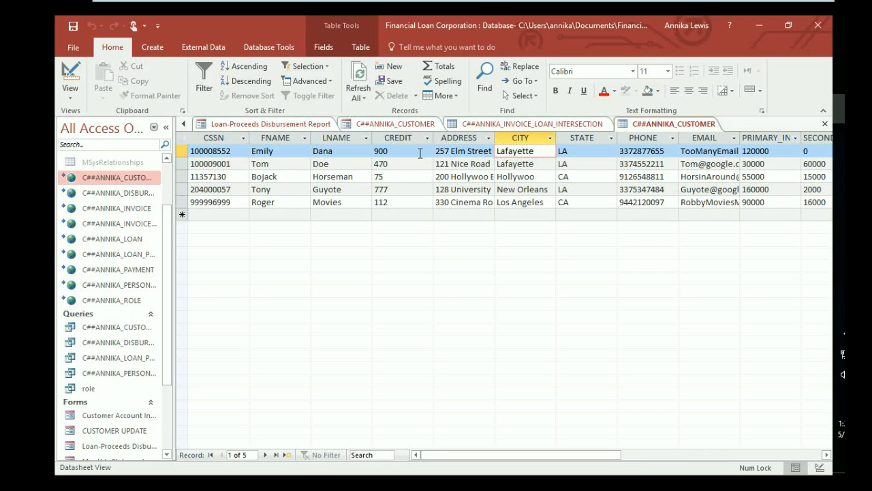
click(127, 177)
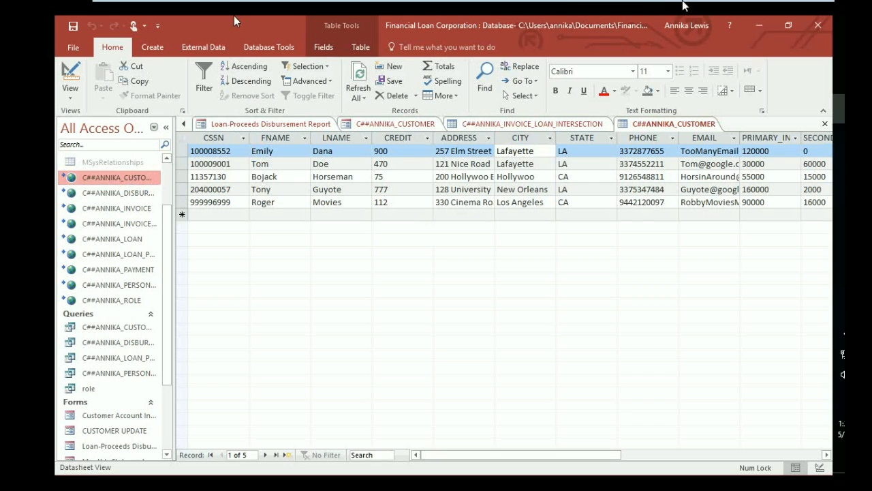
Open the Monthly Statement form and switch it to Layout View
mouse_move(234, 15)
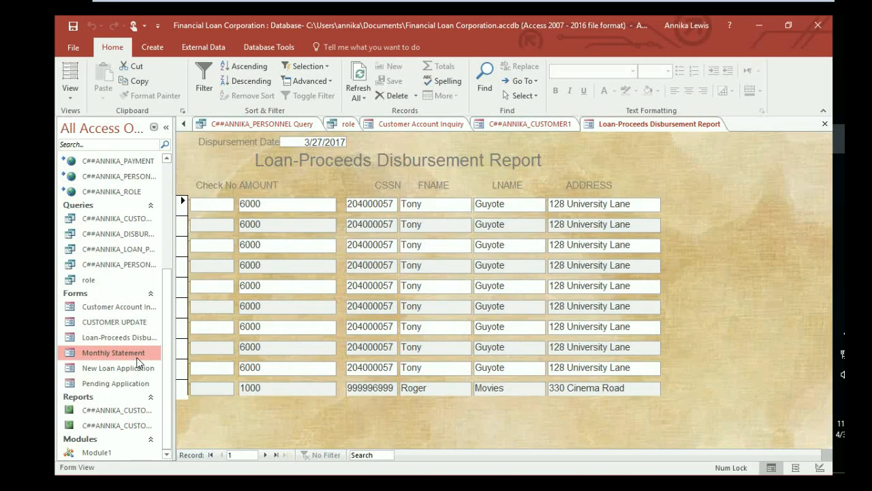
double_click(139, 361)
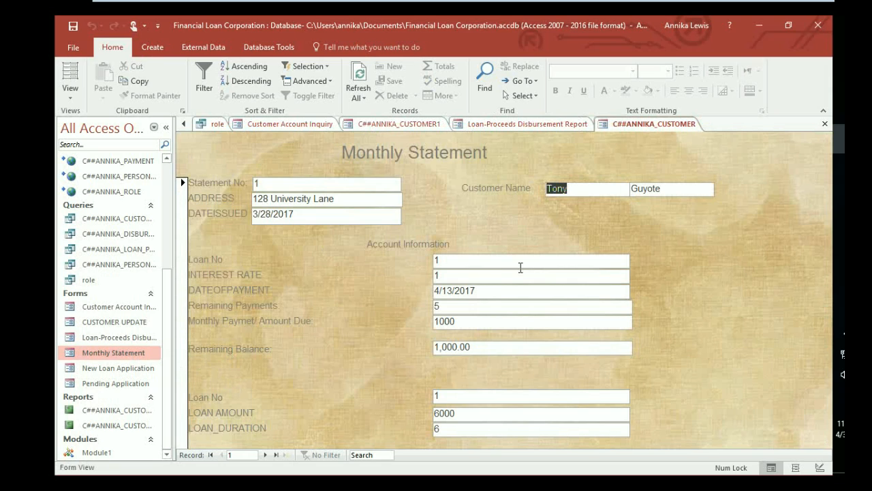
click(588, 190)
right_click(588, 191)
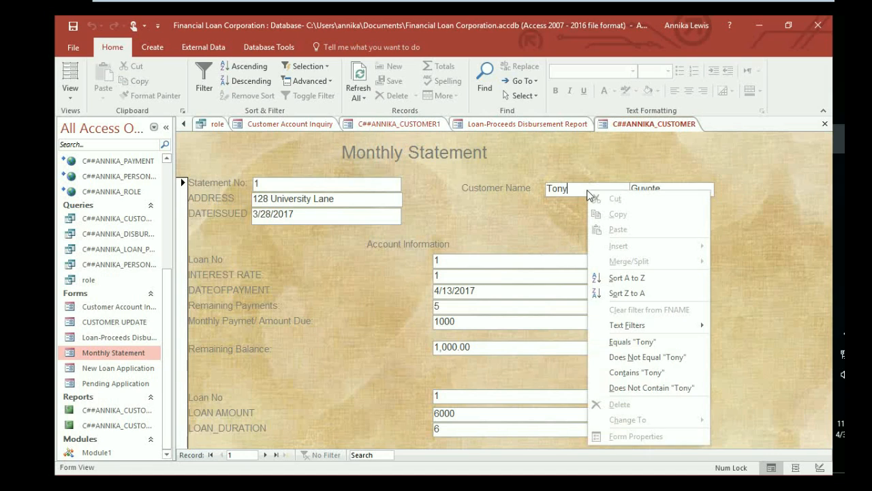
click(578, 190)
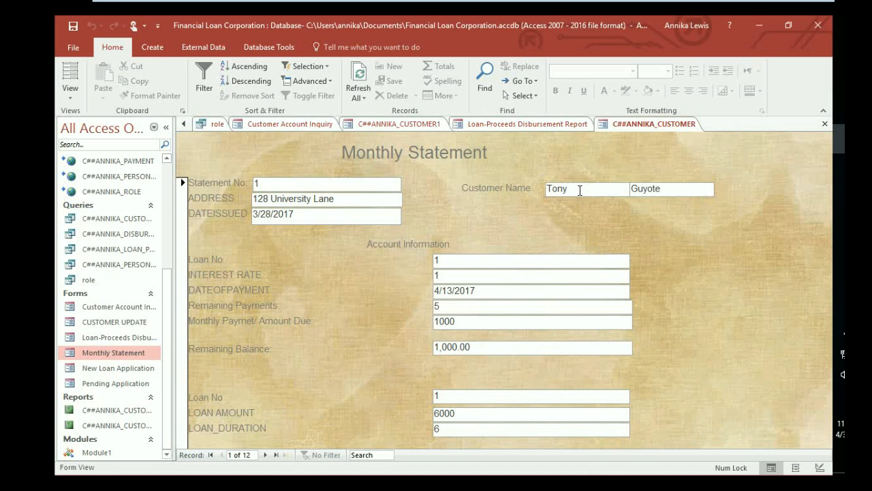
click(70, 90)
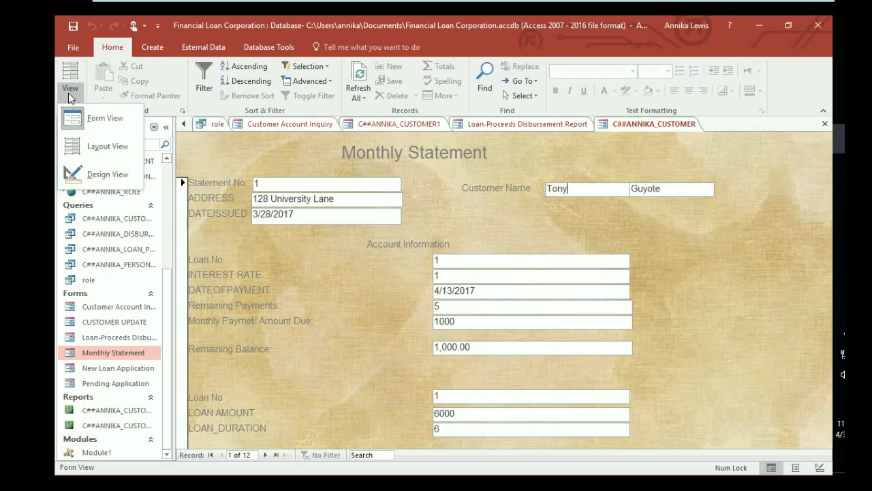
click(102, 146)
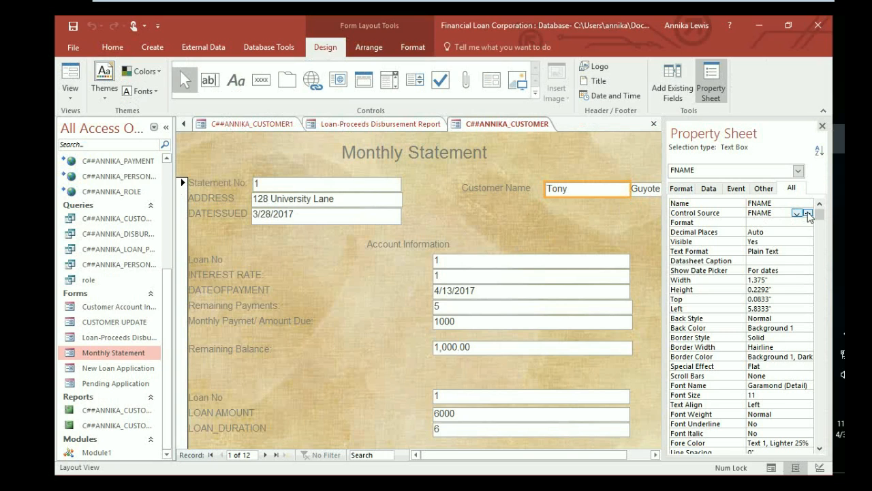
Examine the control source of the Monthly Statement form's FNAME text box in the Expression Builder and close its Property Sheet
click(807, 214)
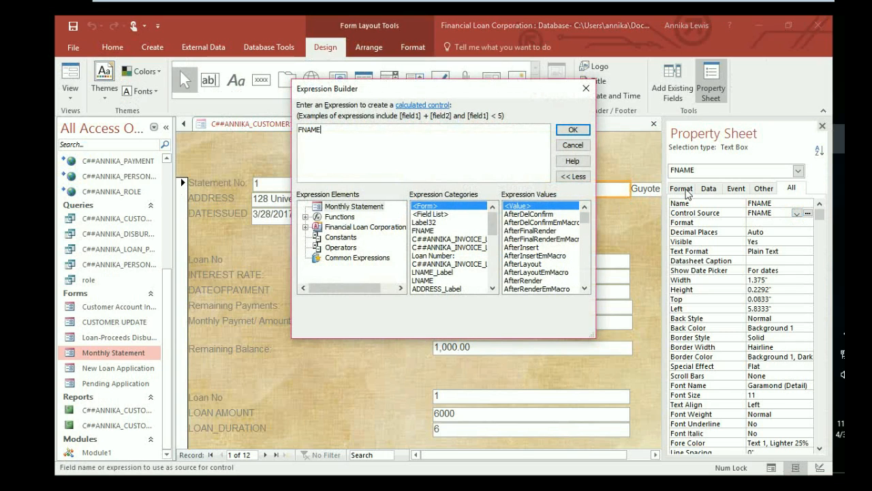
click(591, 92)
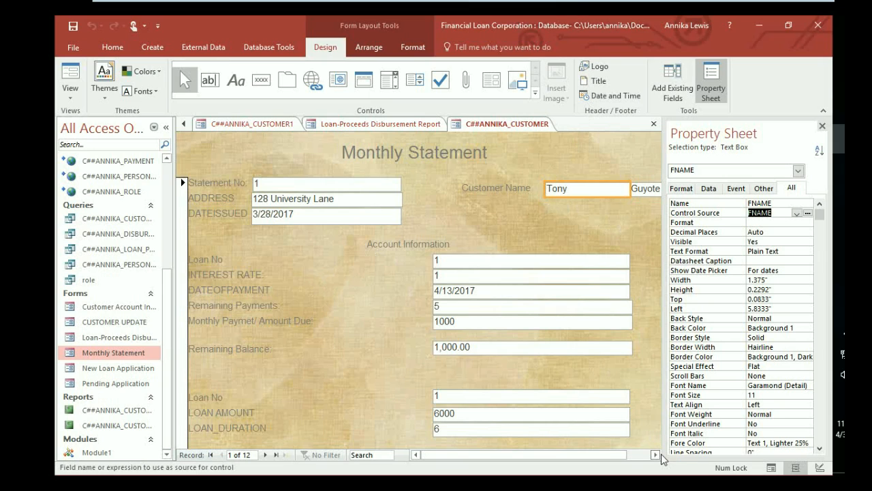
click(825, 126)
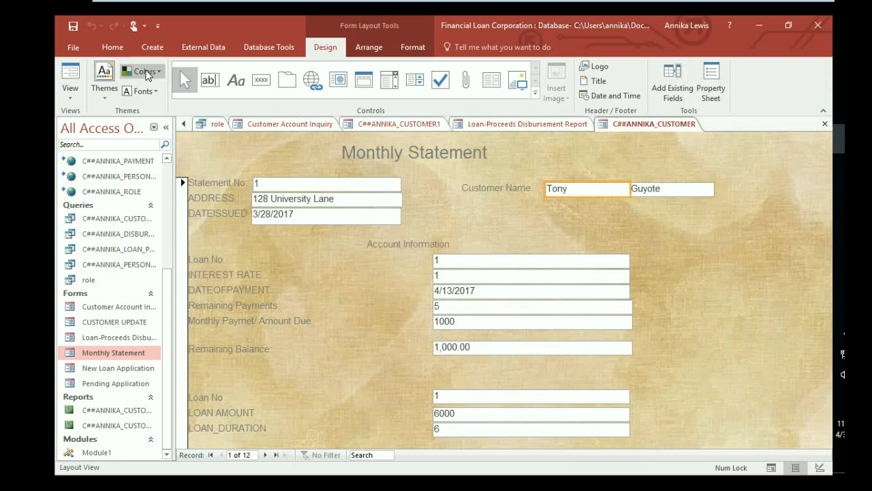
click(69, 89)
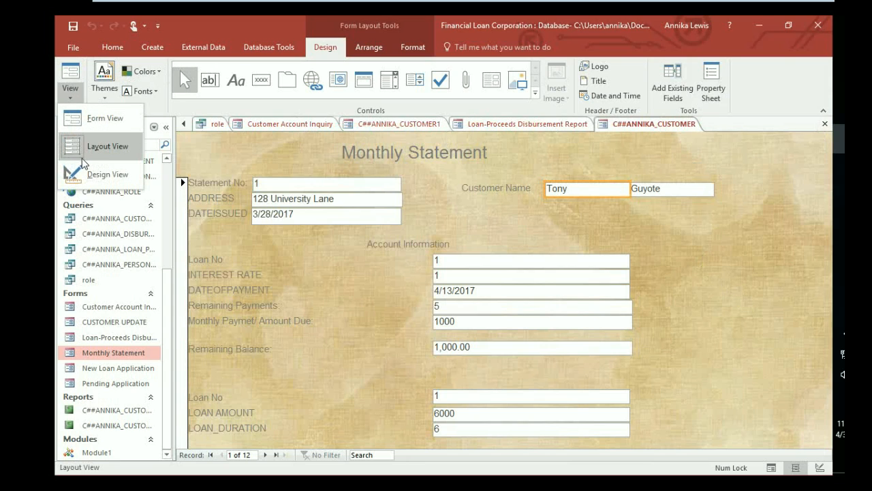
click(83, 158)
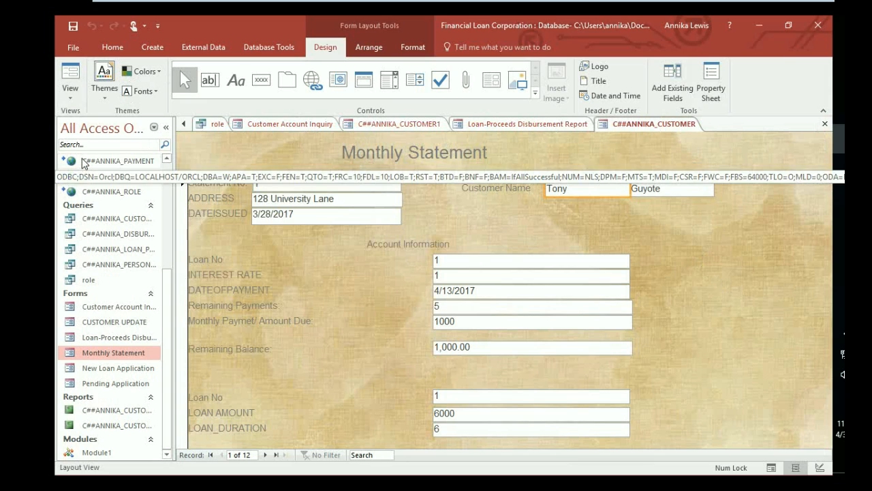
Open the New Loan Application form and mark the W2 FORM document as received
double_click(130, 366)
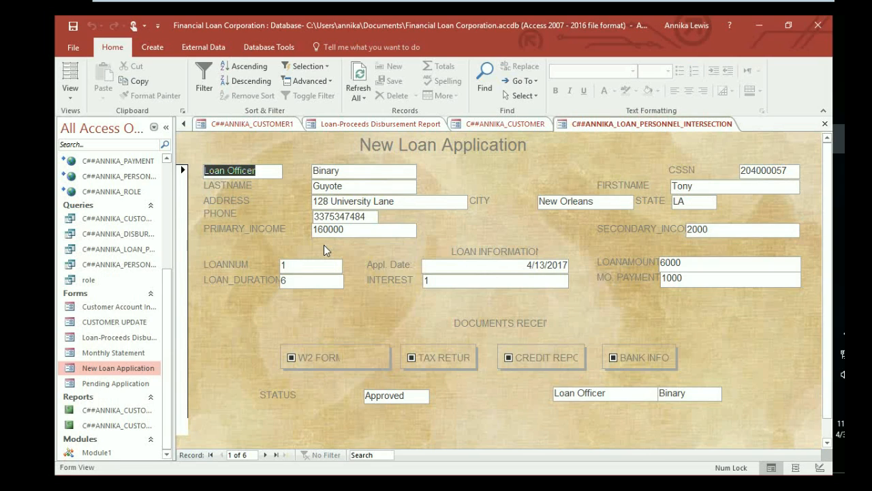
click(290, 357)
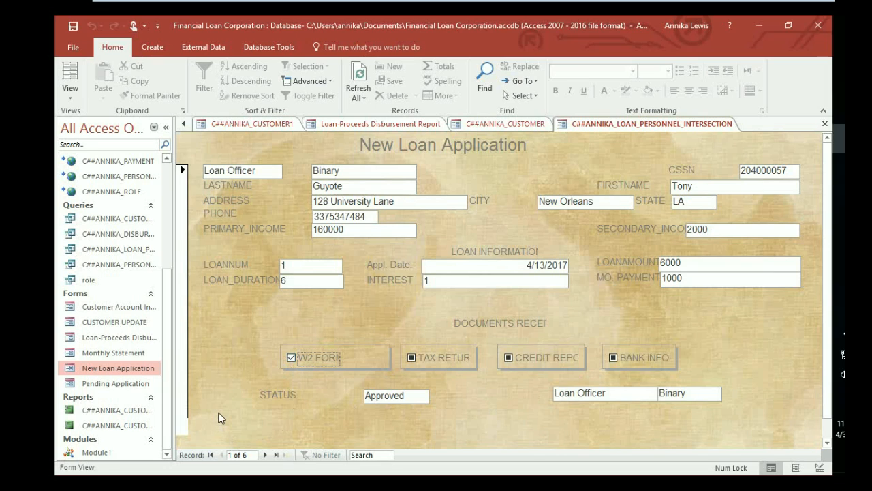
Open the Pending Application form in Layout View and delete the two extra Loan Processor text boxes in the Loan Review Date row
click(141, 386)
double_click(141, 385)
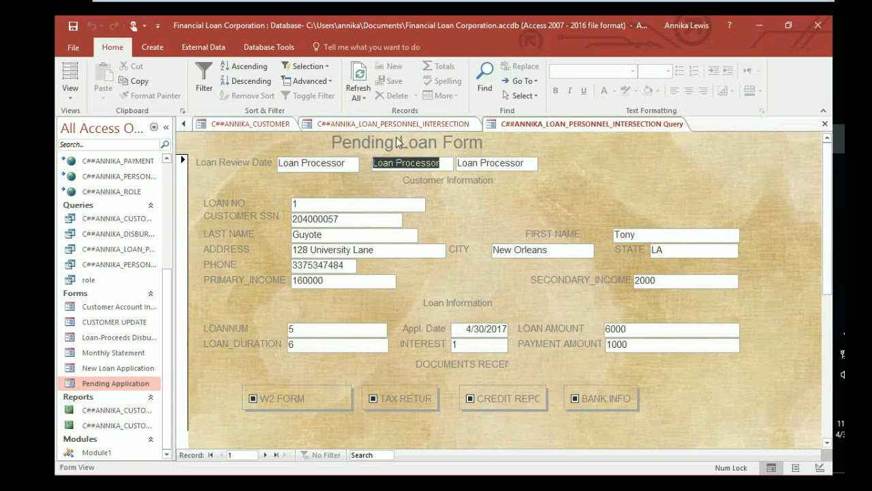
click(71, 78)
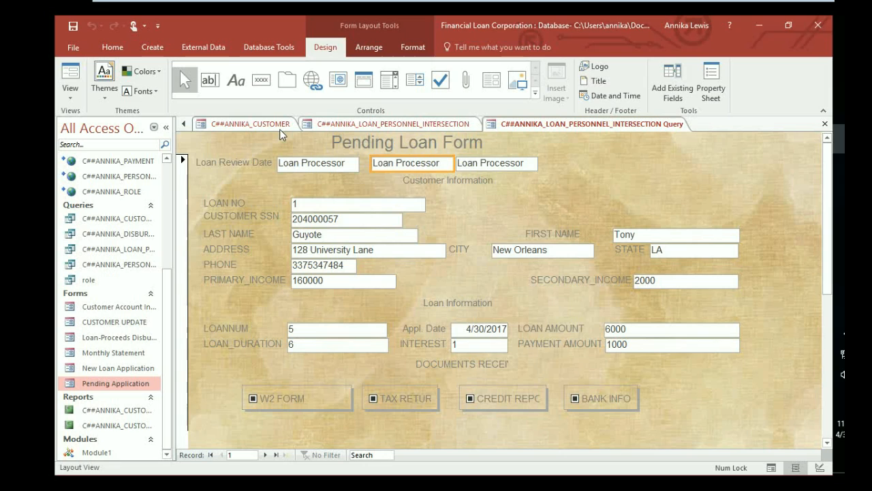
key(Delete)
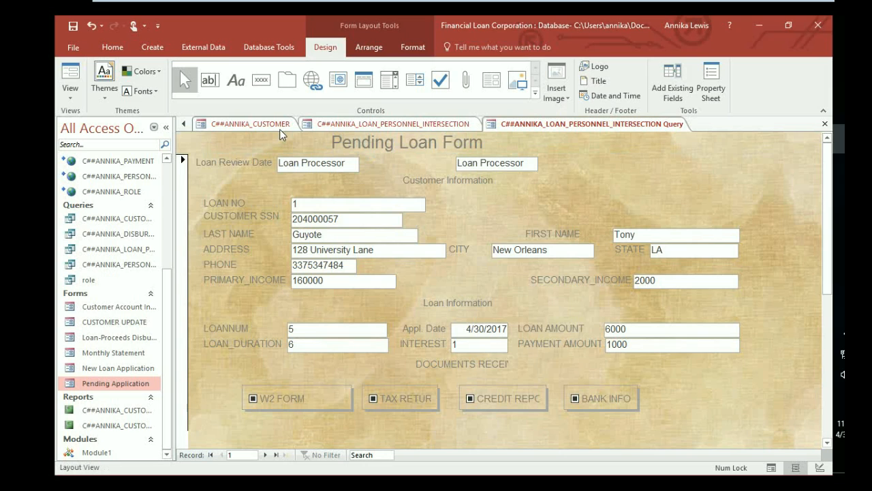
click(477, 166)
key(Delete)
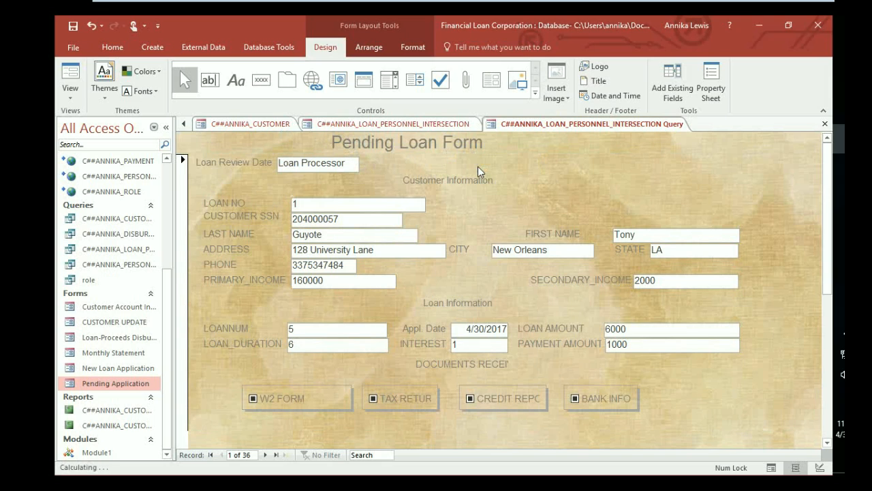
Open the Loan Review Date text box's control source in the Expression Builder and clear its expression
right_click(327, 166)
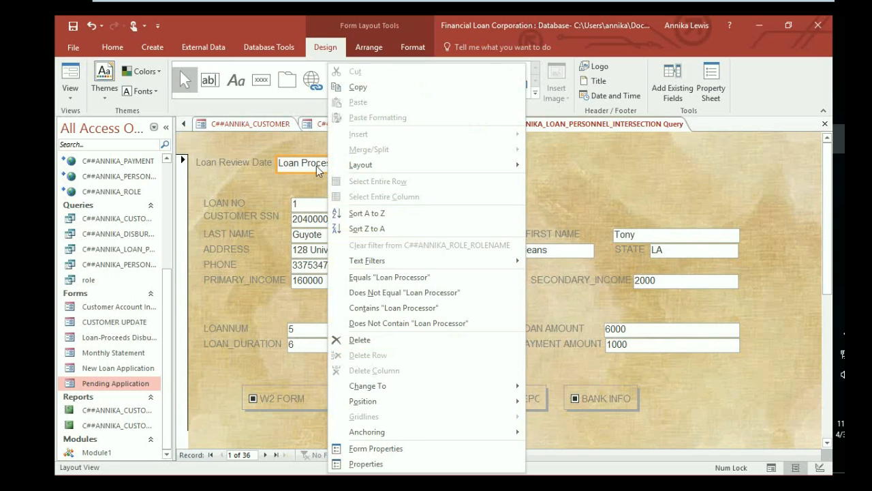
click(316, 165)
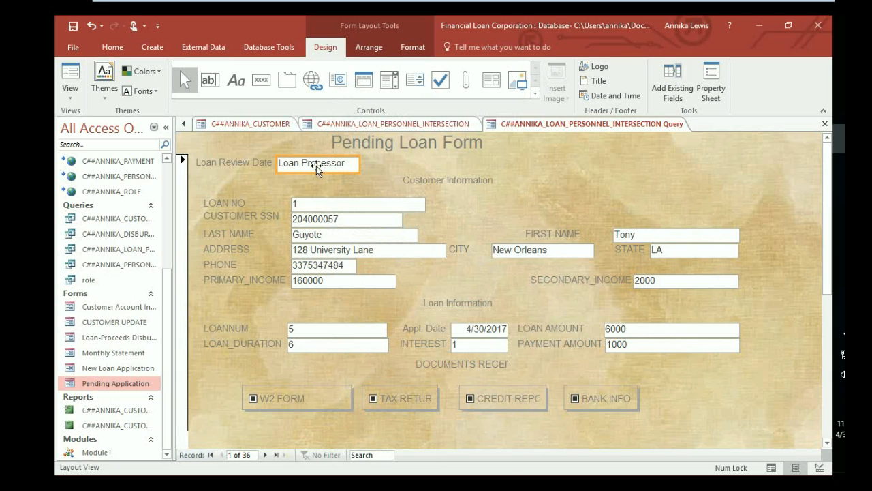
right_click(316, 166)
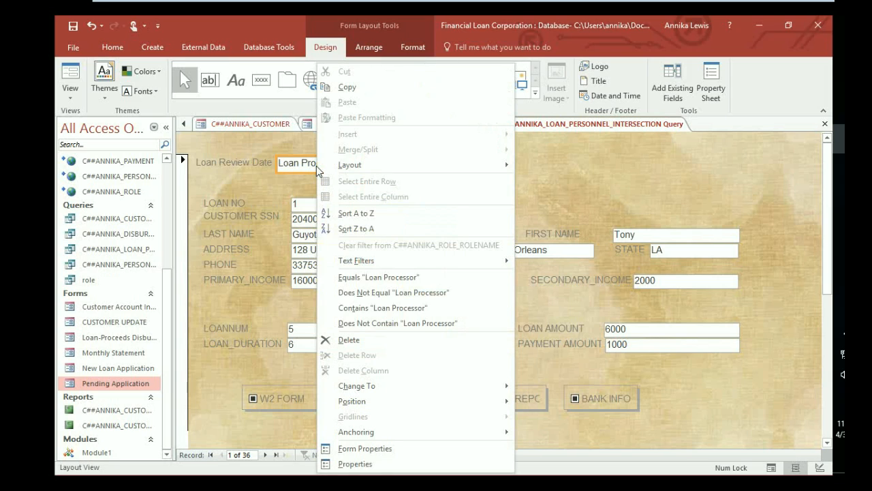
click(373, 466)
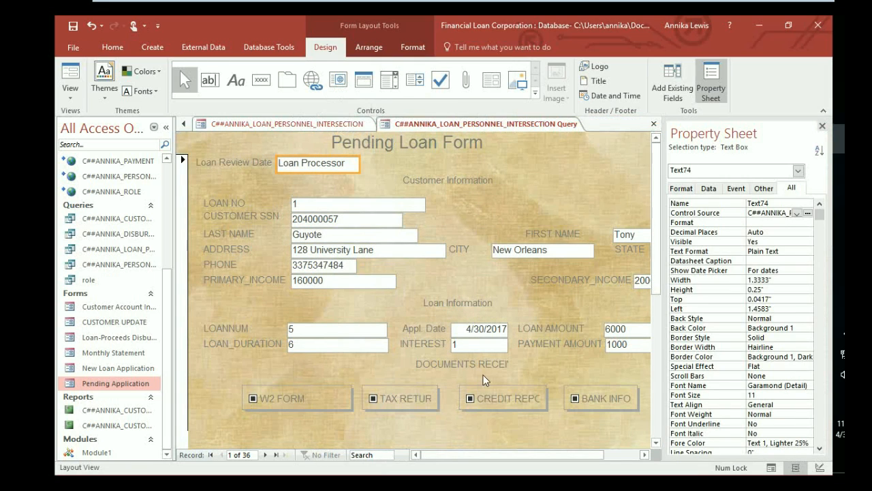
click(807, 213)
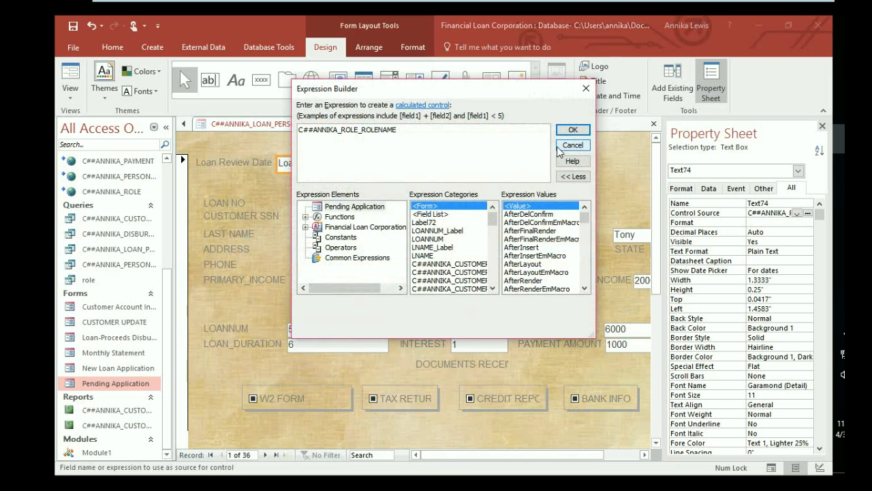
click(306, 228)
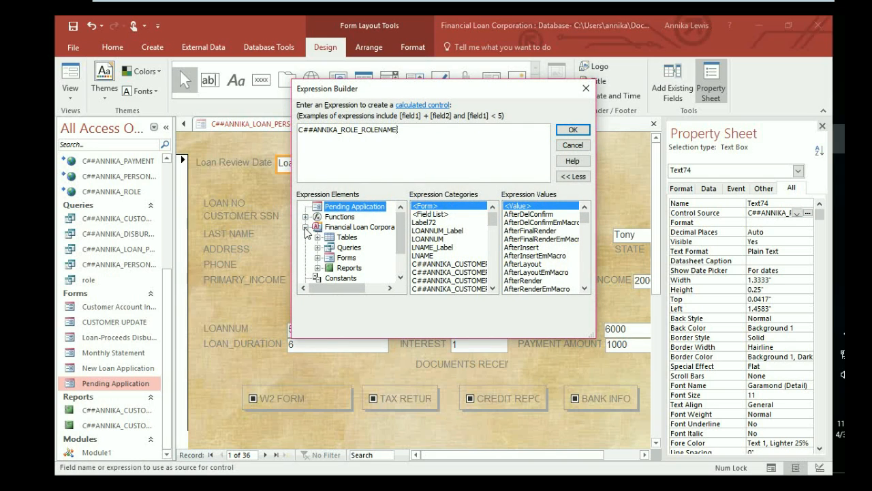
click(306, 217)
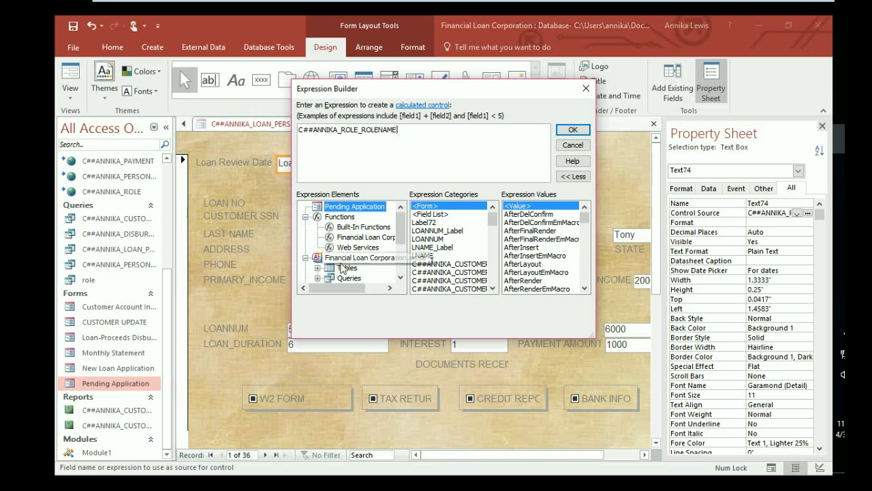
double_click(411, 137)
key(Delete)
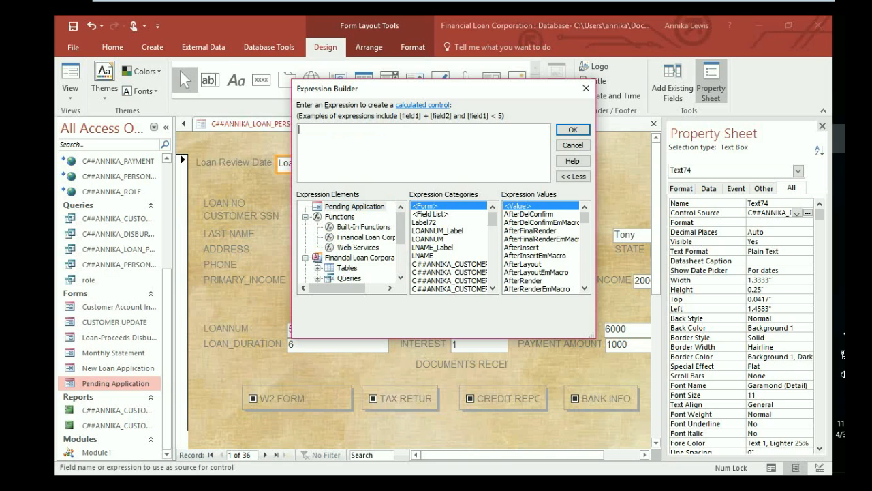
Insert the built-in Date/Time function CDate into the empty control source expression
click(343, 239)
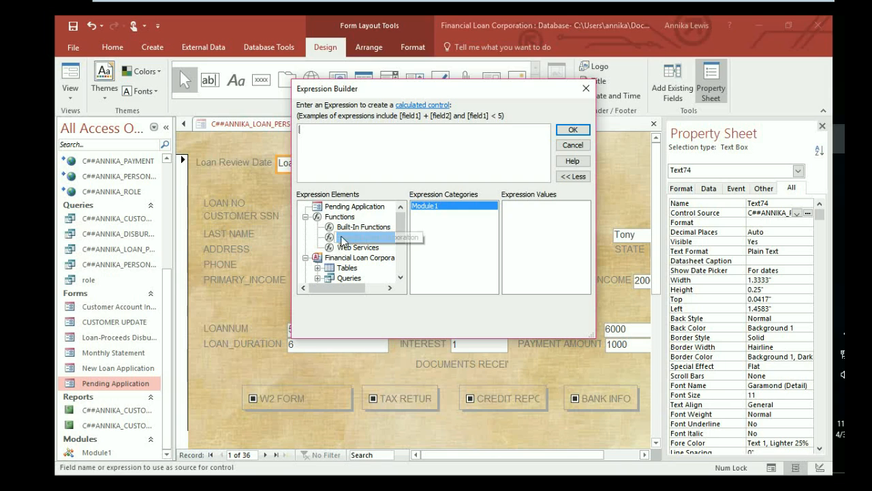
click(348, 227)
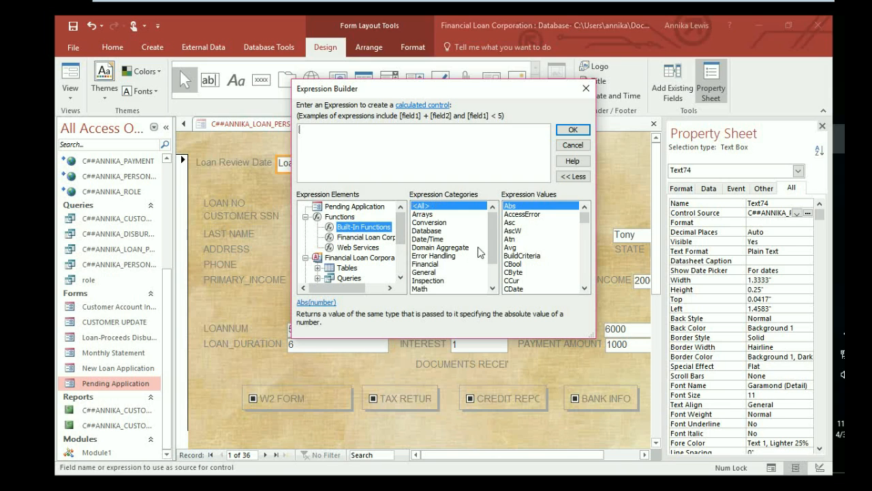
drag(495, 244, 488, 218)
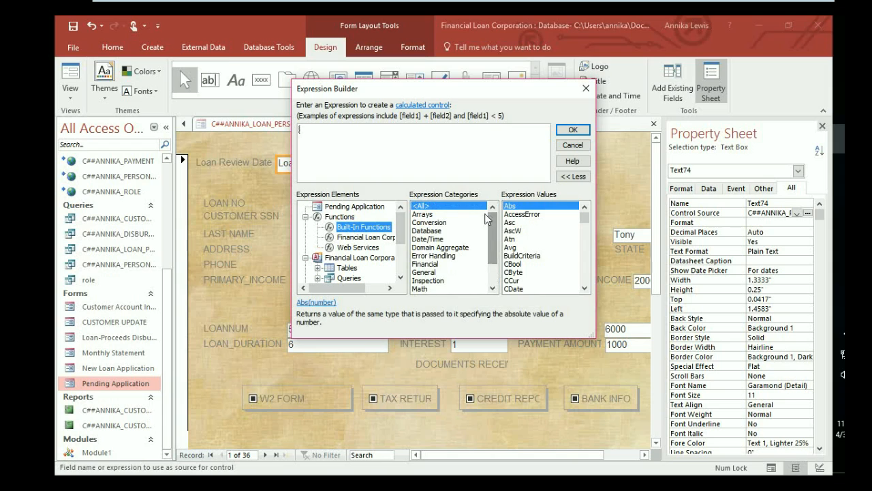
double_click(437, 240)
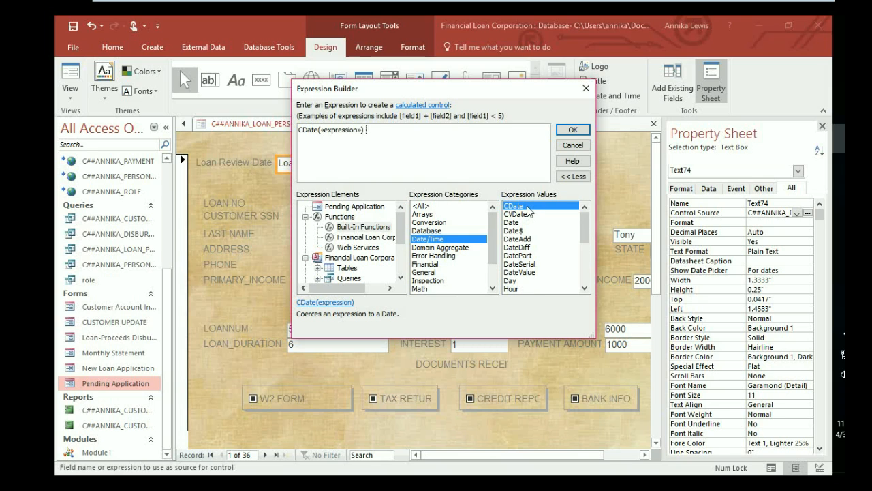
double_click(528, 209)
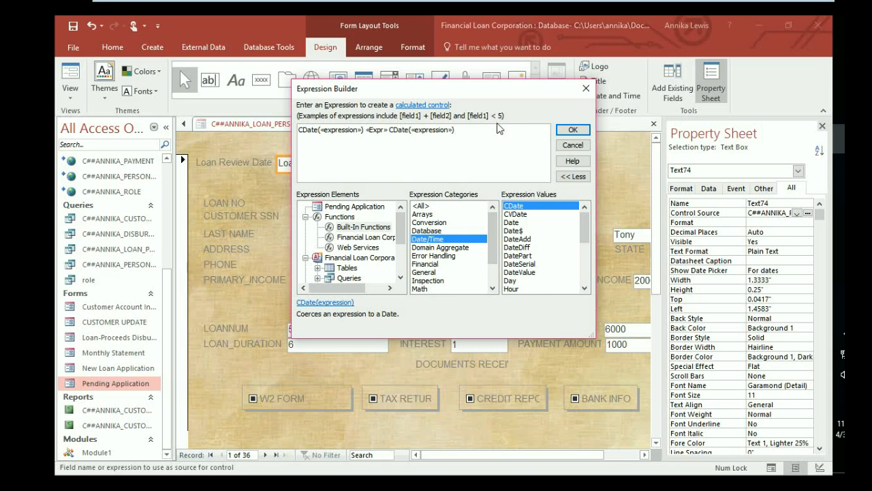
Reduce the control source expression to just CDate and apply it to the Loan Review Date text box
click(484, 138)
key(BackSpace)
key(BackSpace)
key(BackSpace)
key(BackSpace)
key(BackSpace)
key(BackSpace)
key(BackSpace)
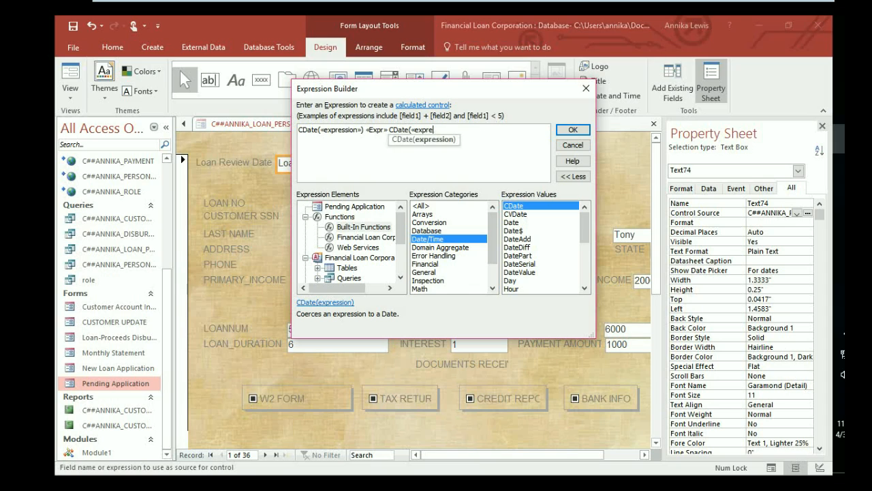
key(BackSpace)
key(BackSpace)
key(BackSpace)
key(BackSpace)
key(BackSpace)
key(BackSpace)
key(BackSpace)
key(BackSpace)
key(BackSpace)
key(BackSpace)
key(BackSpace)
key(BackSpace)
key(BackSpace)
key(BackSpace)
key(BackSpace)
key(BackSpace)
key(BackSpace)
key(BackSpace)
key(BackSpace)
key(BackSpace)
key(BackSpace)
key(BackSpace)
key(BackSpace)
key(BackSpace)
key(BackSpace)
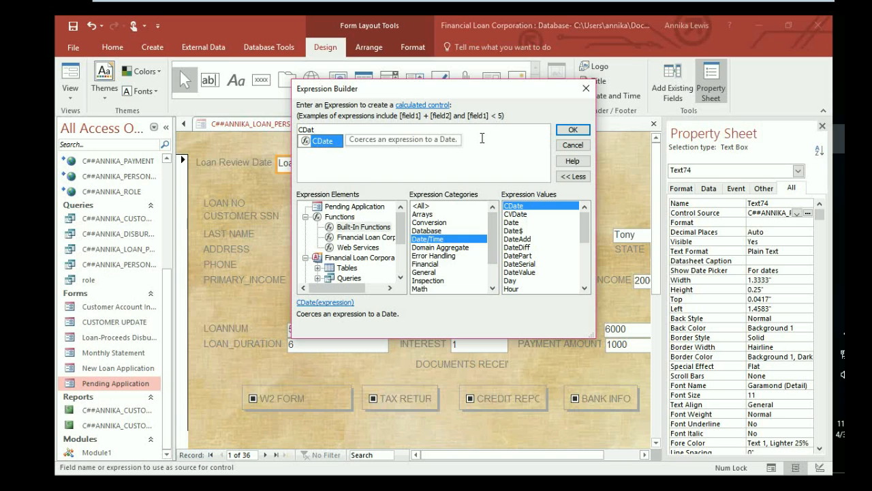
text(e)
click(576, 132)
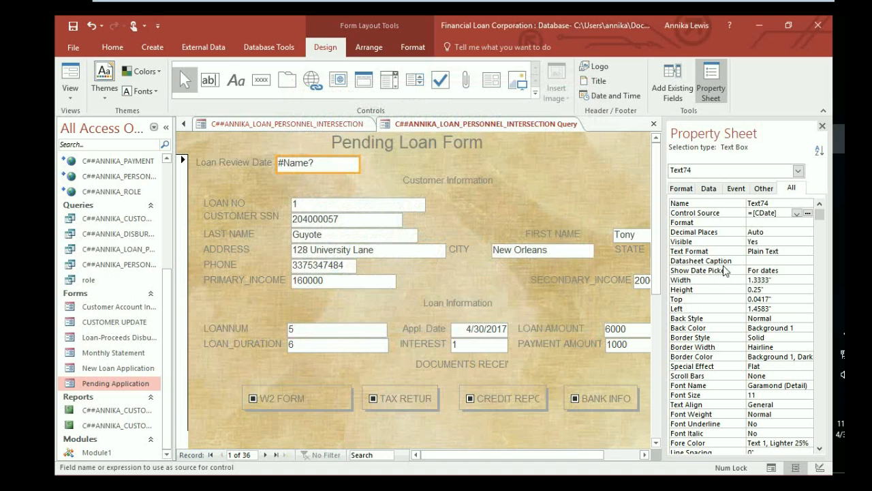
click(808, 214)
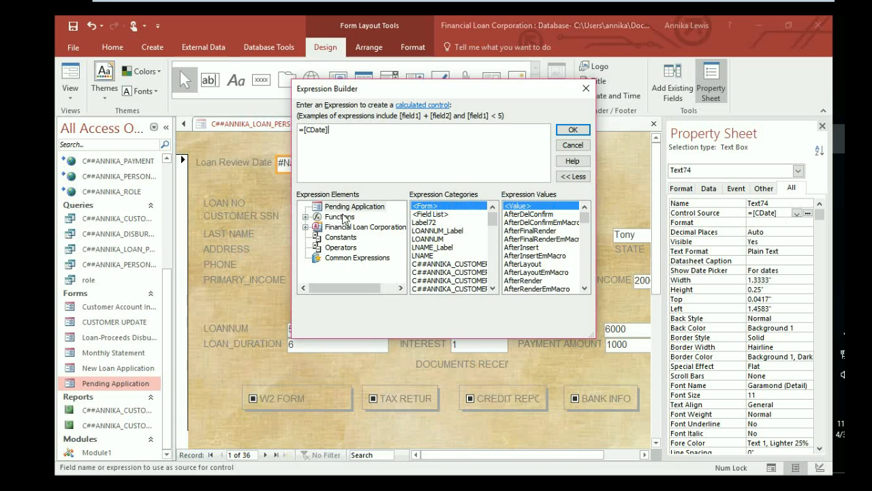
click(307, 217)
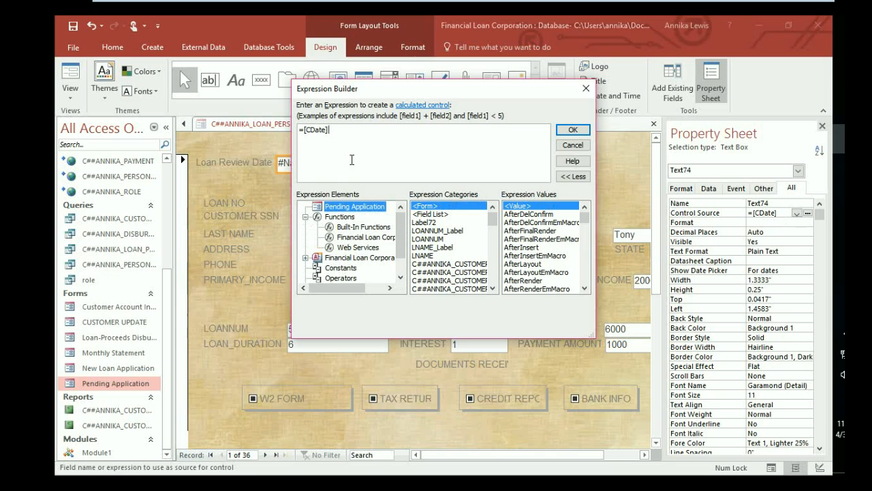
drag(360, 140, 255, 121)
key(Delete)
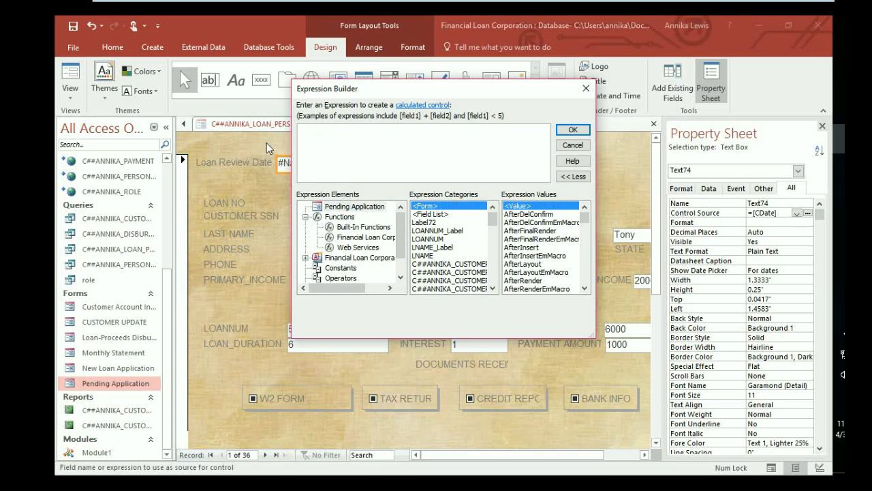
click(336, 229)
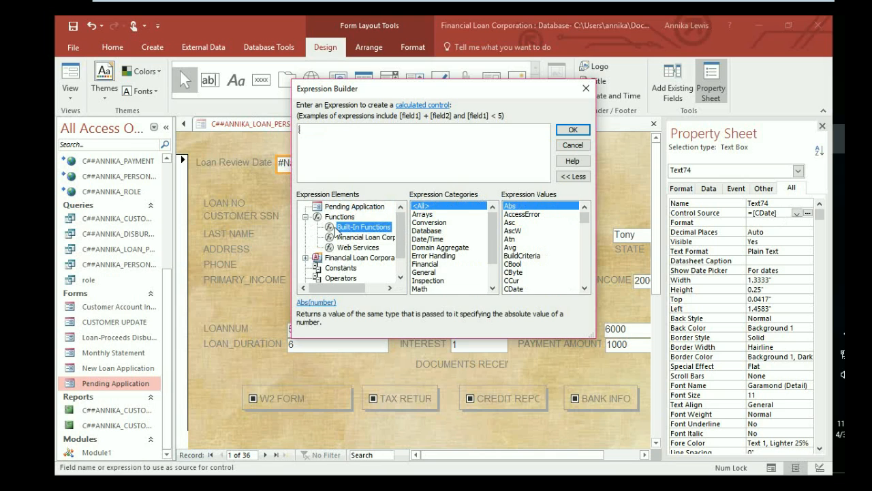
double_click(438, 240)
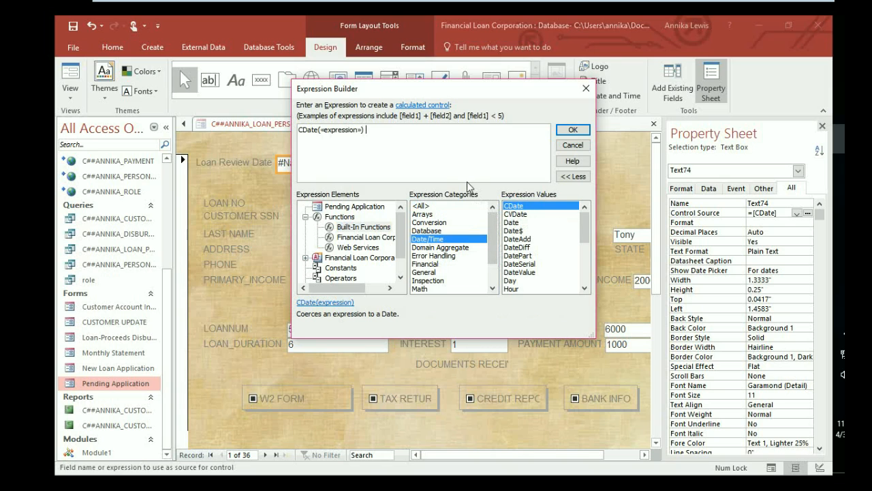
drag(368, 130, 316, 129)
key(BackSpace)
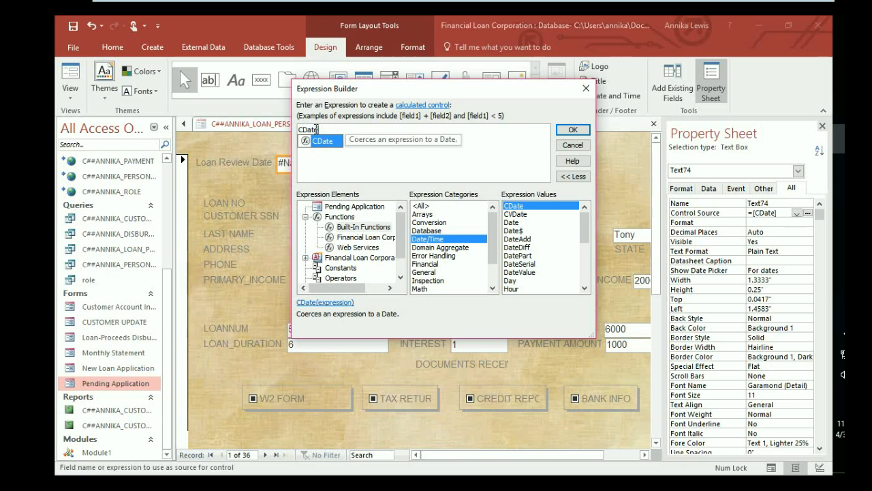
click(317, 142)
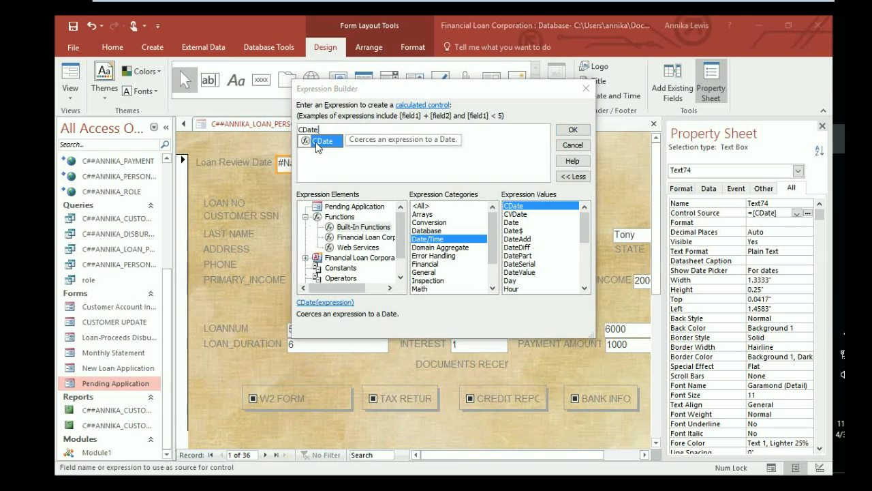
text(()
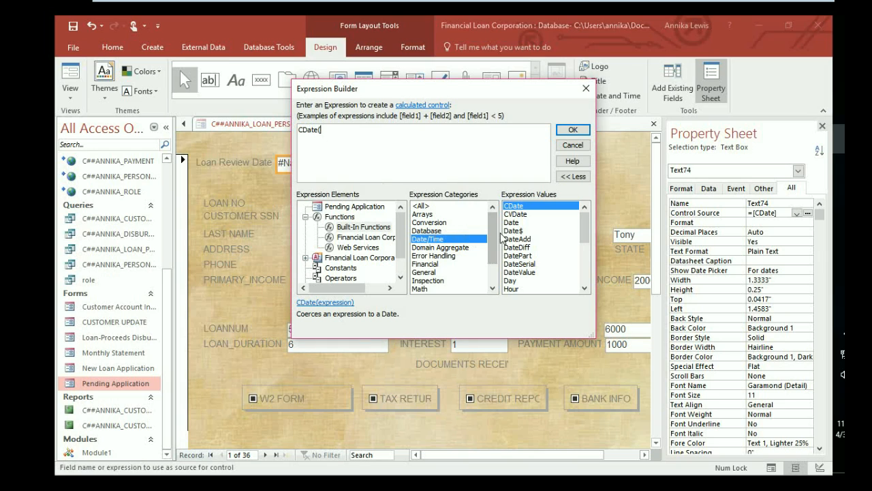
double_click(529, 209)
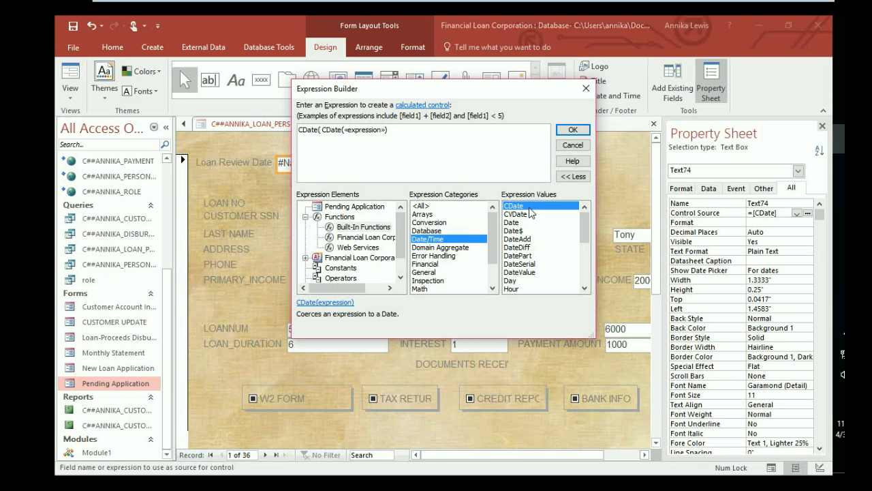
click(573, 145)
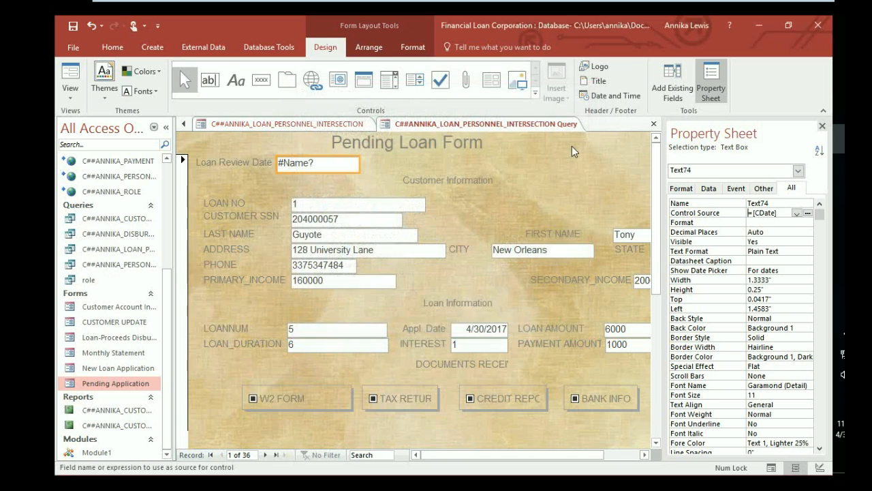
Replace the Loan Review Date text box's control source with the expression Date() using the Expression Builder
click(302, 165)
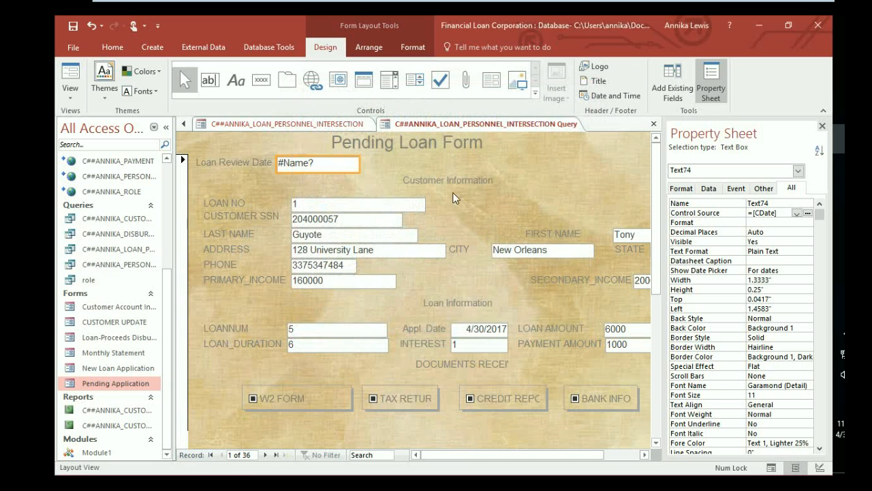
click(785, 213)
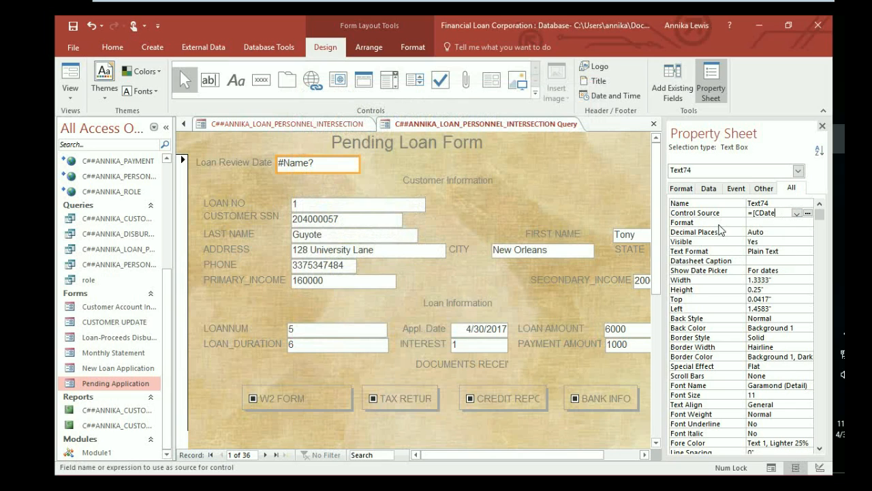
key(BackSpace)
key(BackSpace)
key(BackSpace)
key(BackSpace)
key(BackSpace)
key(BackSpace)
key(BackSpace)
key(BackSpace)
click(807, 214)
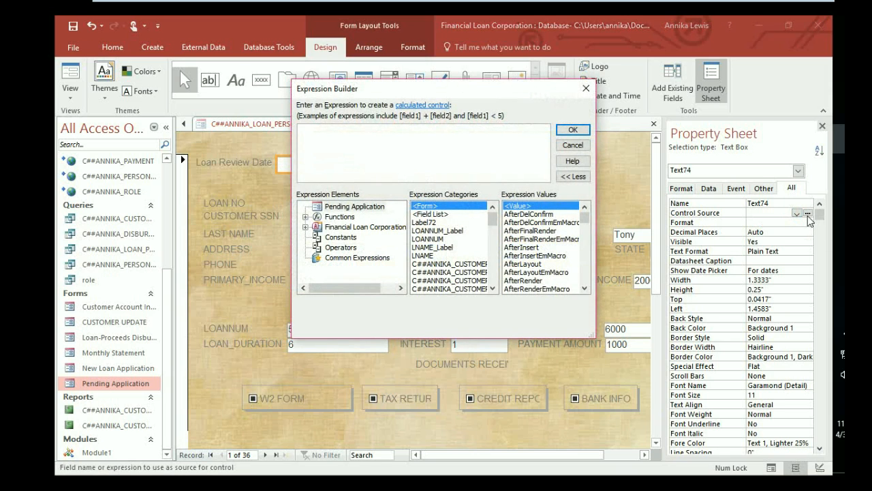
text(Date)
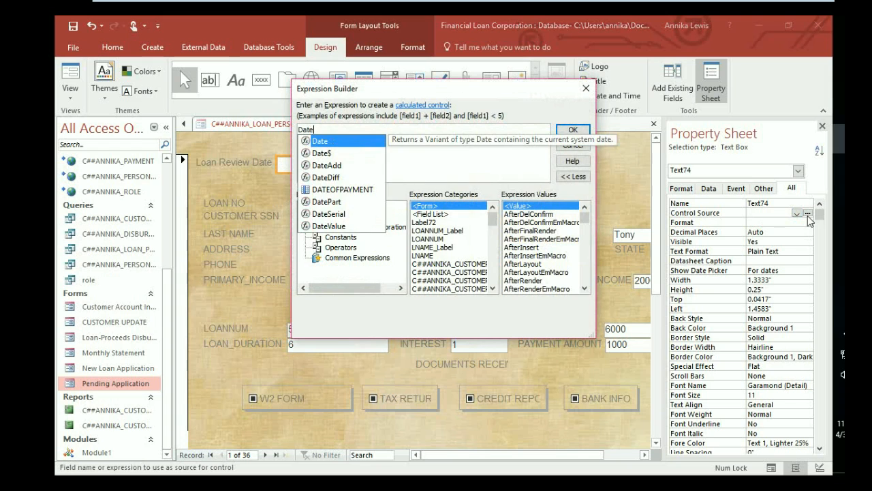
text(())
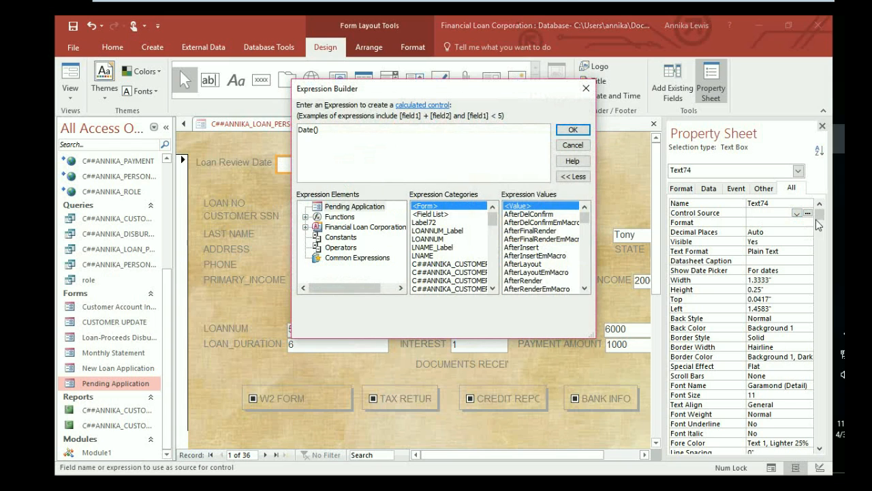
click(574, 130)
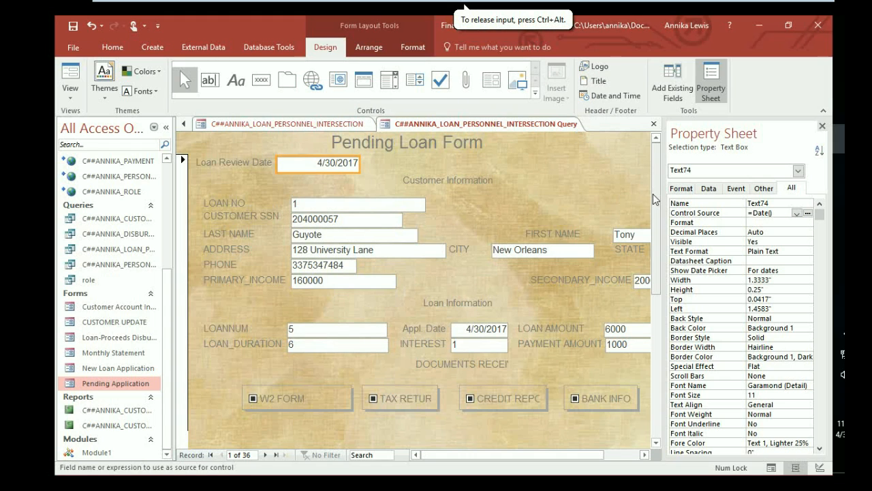
Widen the Loan Status label to about 3.52 inches so its full caption, including the Denied option, fits
drag(656, 196, 661, 217)
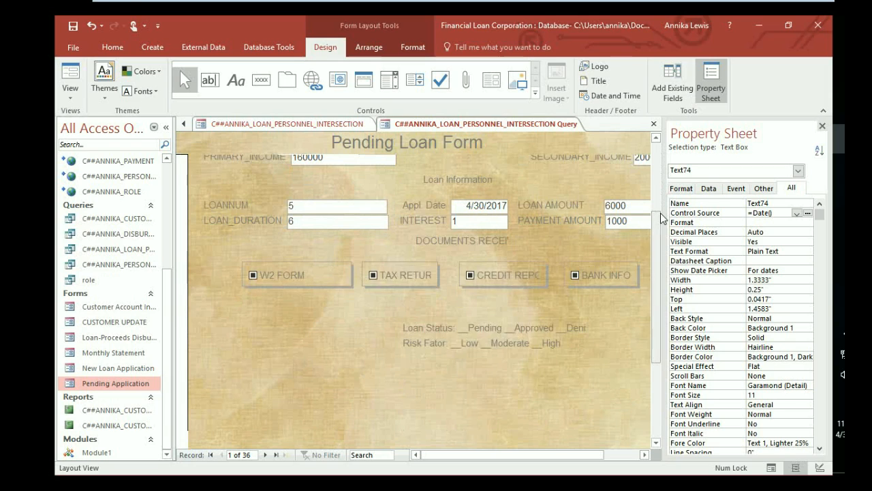
click(463, 329)
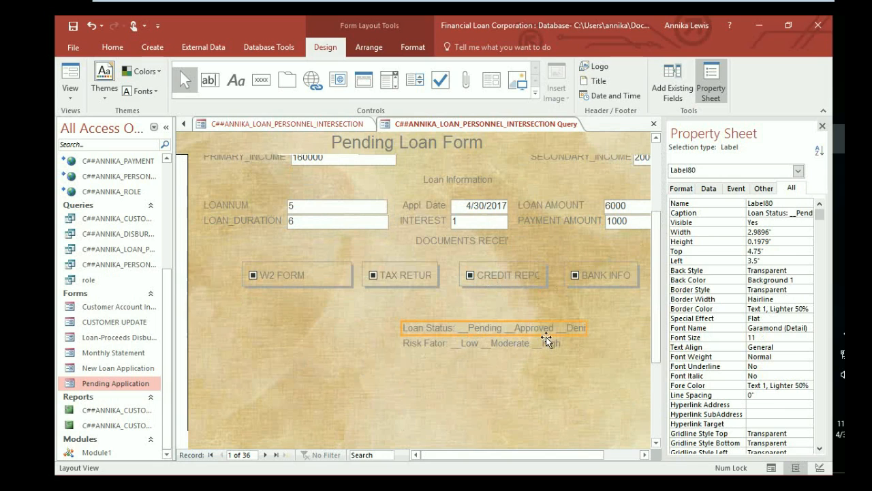
drag(589, 326, 621, 321)
Nudge the Loan Status label nine increments to the left on the form
click(410, 339)
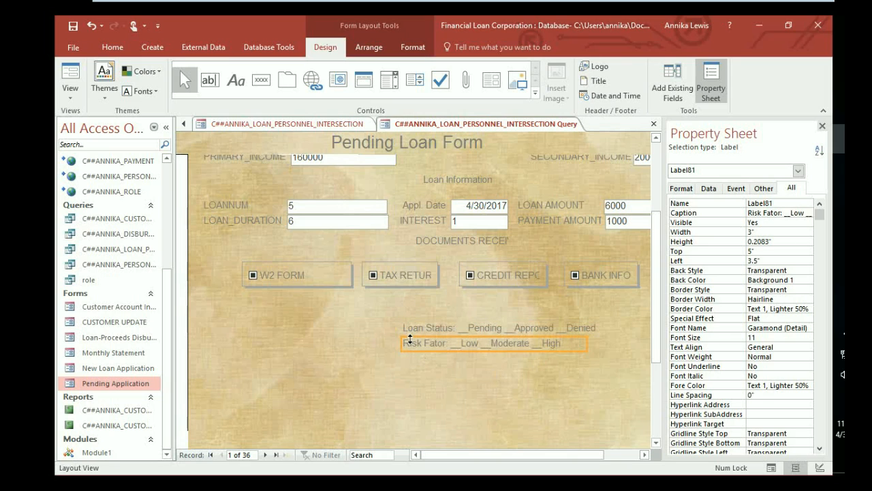
click(408, 330)
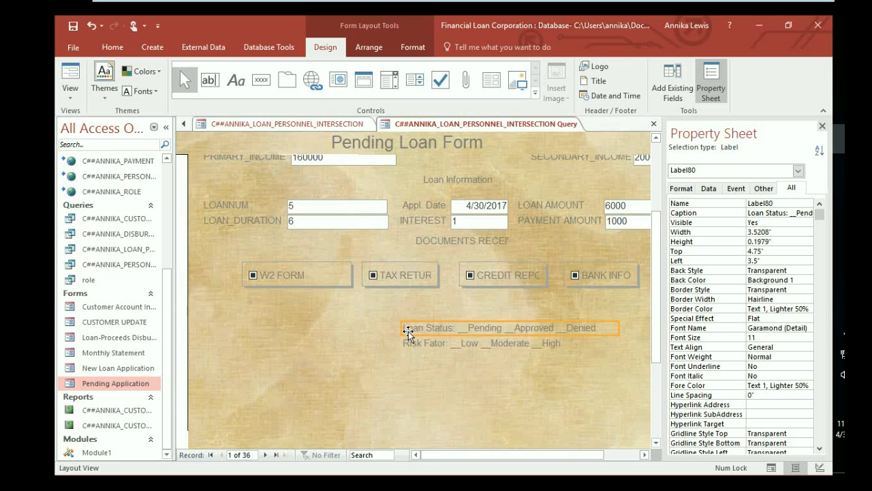
key(Left)
key(Left)
key(Left)
key(Left)
key(Left)
key(Left)
key(Left)
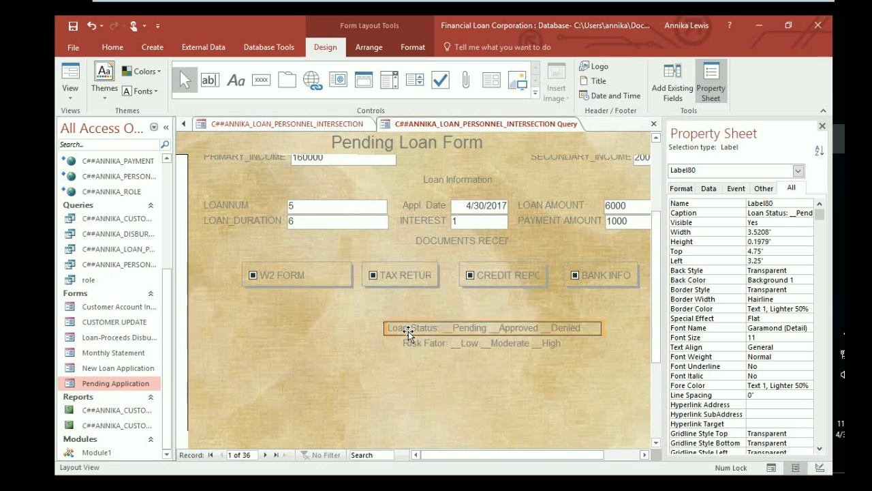
key(Left)
key(Left)
click(421, 390)
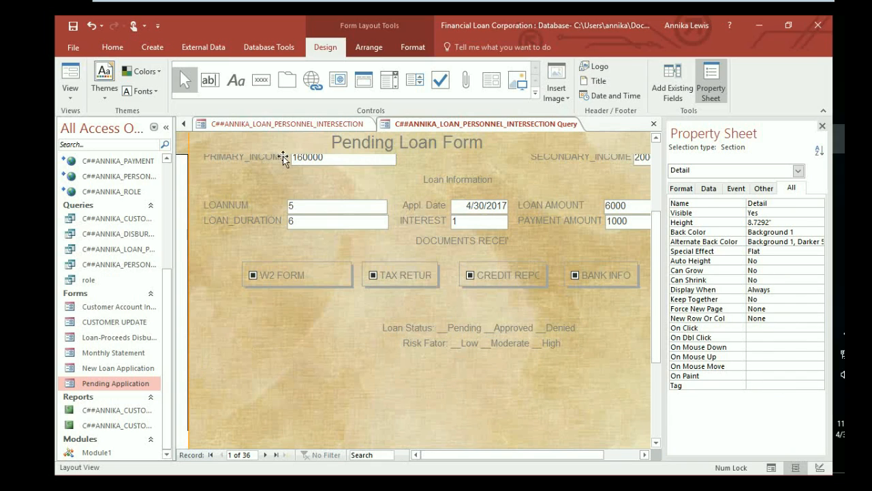
Open the second C##ANNIKA_CUSTOMER report, Customer Overview, and look through its customer and loan records
double_click(129, 424)
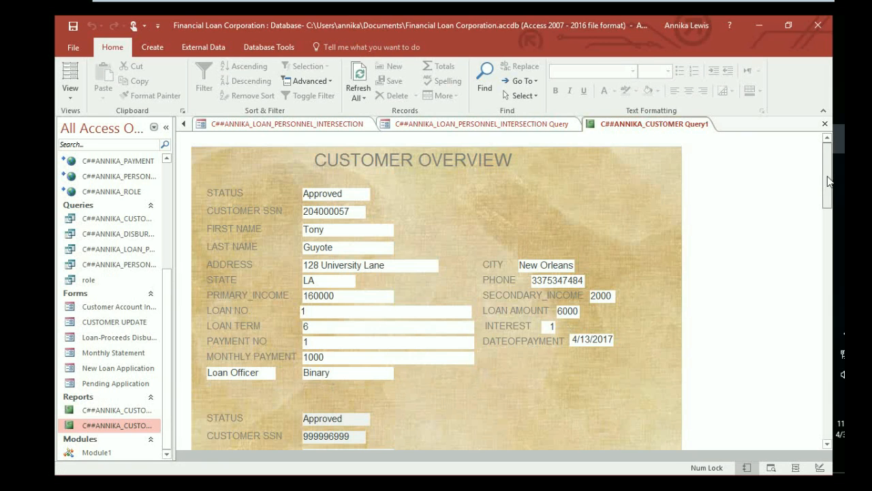
mouse_move(828, 181)
mouse_down()
mouse_move(829, 220)
mouse_move(822, 173)
mouse_up()
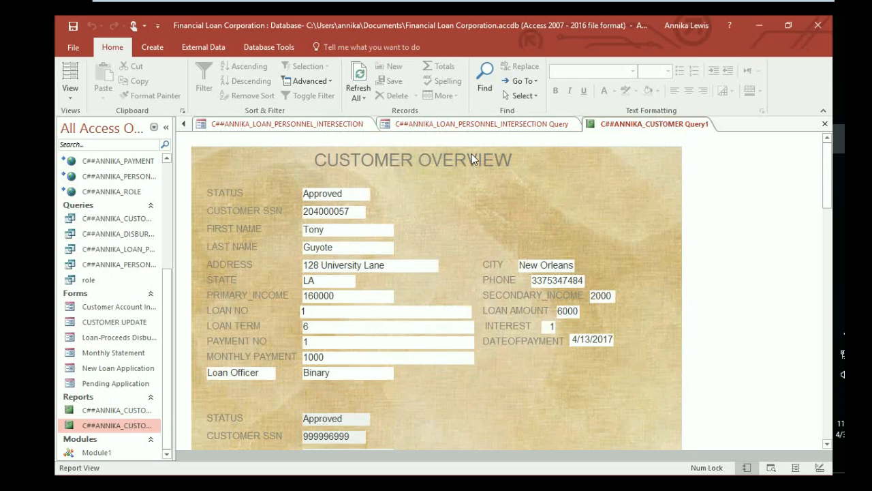
Close Access, saving the changes to the C##ANNIKA_DISBURSEMENT table layout and the Customer Account Inquiry and Pending Application forms
click(817, 24)
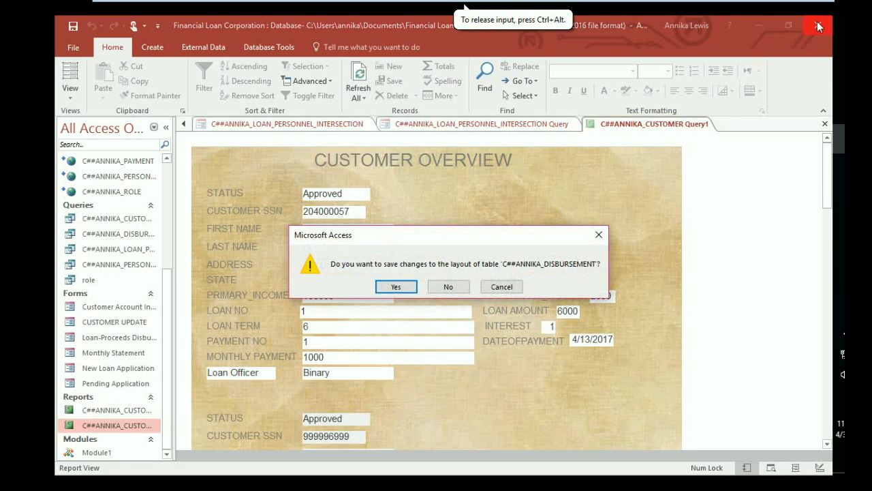
click(389, 289)
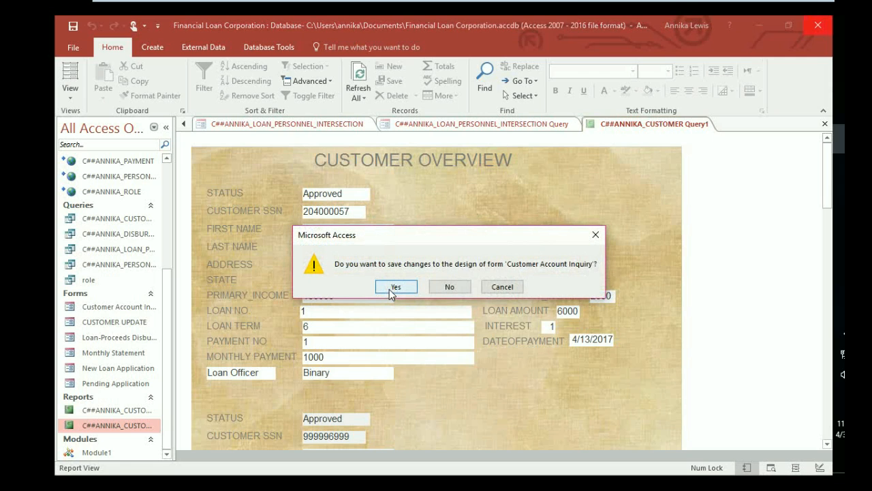
click(389, 288)
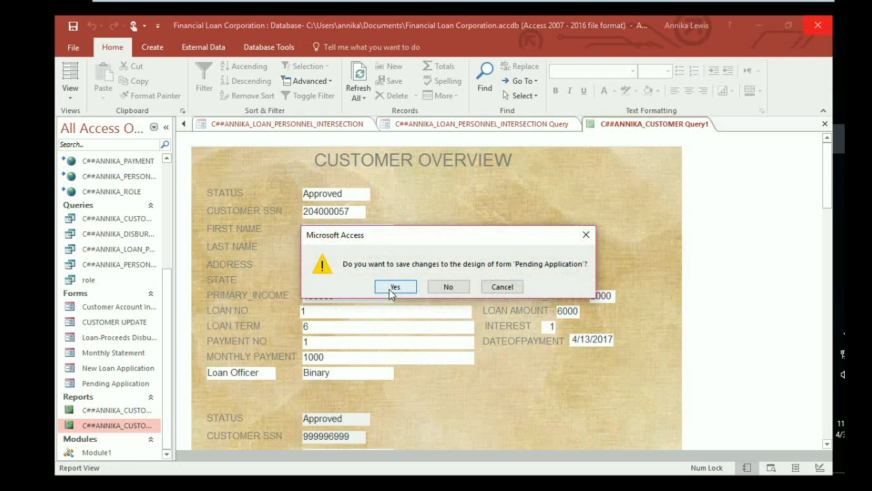
click(395, 287)
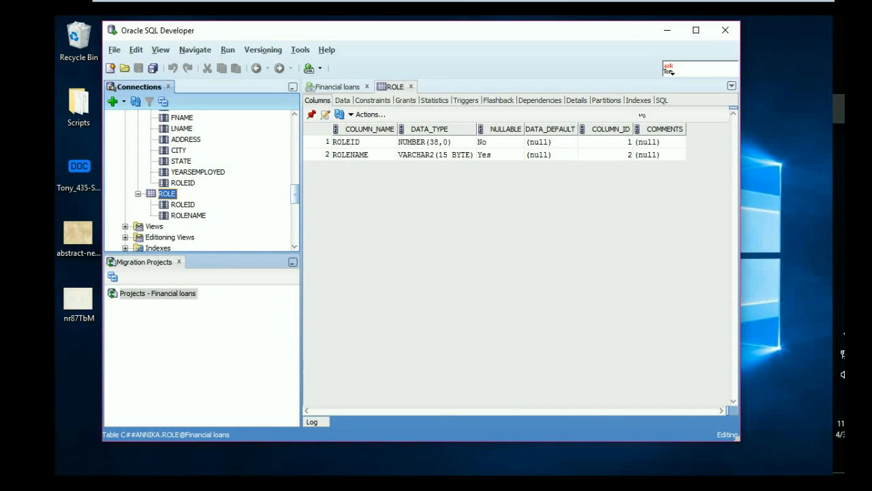
Close Oracle SQL Developer and open the Windows Start menu
click(727, 31)
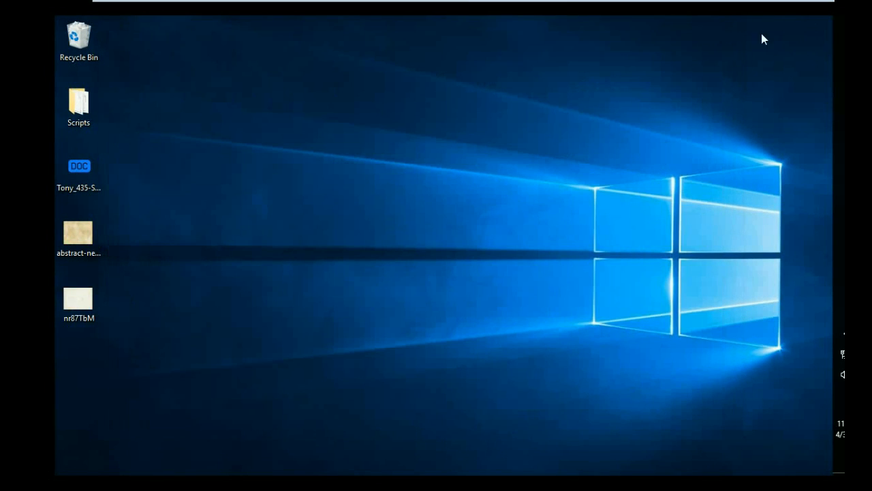
key(super)
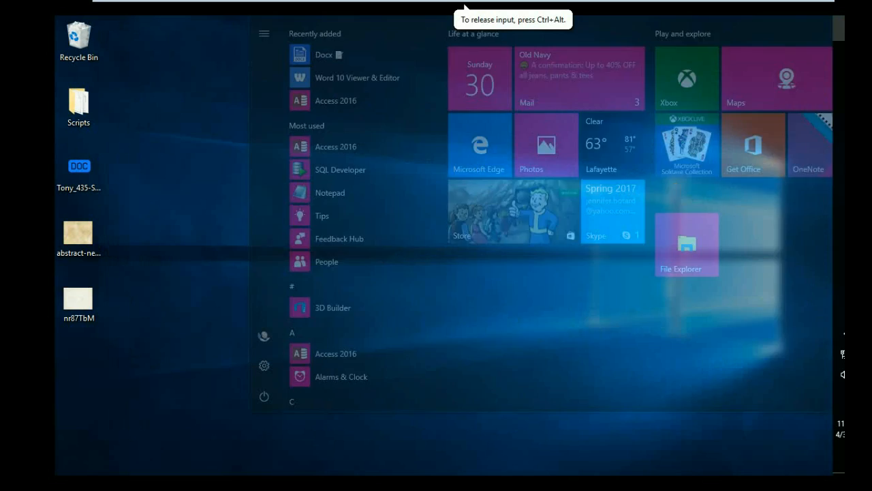